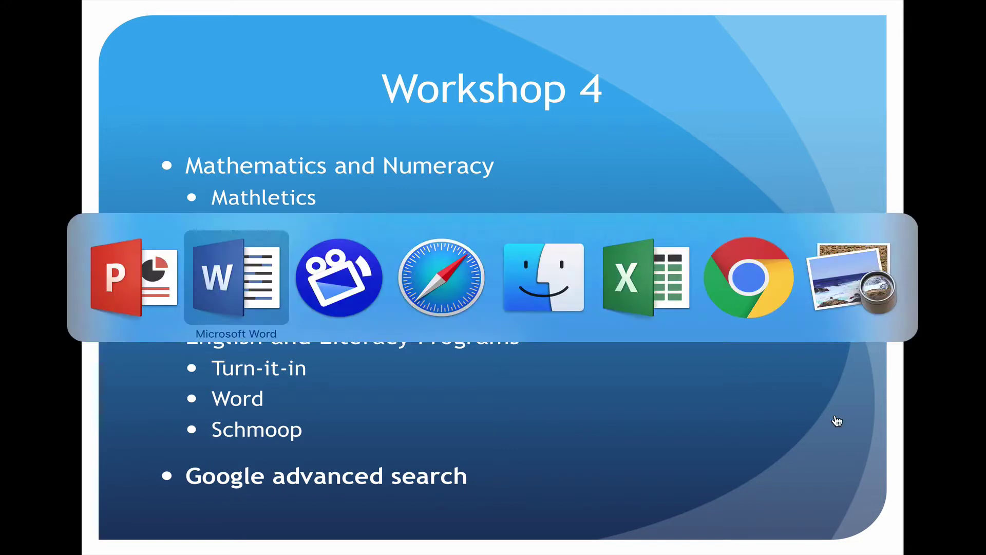
# - Type the label 'Name:' and add an underlined tab blank after it
pyautogui.click(269, 278)
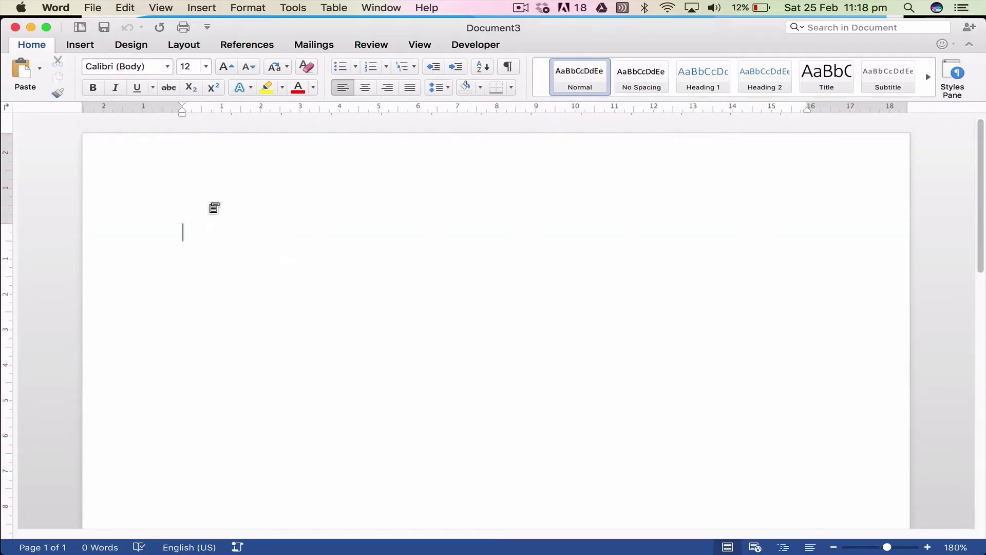
pyautogui.moveTo(591, 35); pyautogui.dragTo(590, 33)
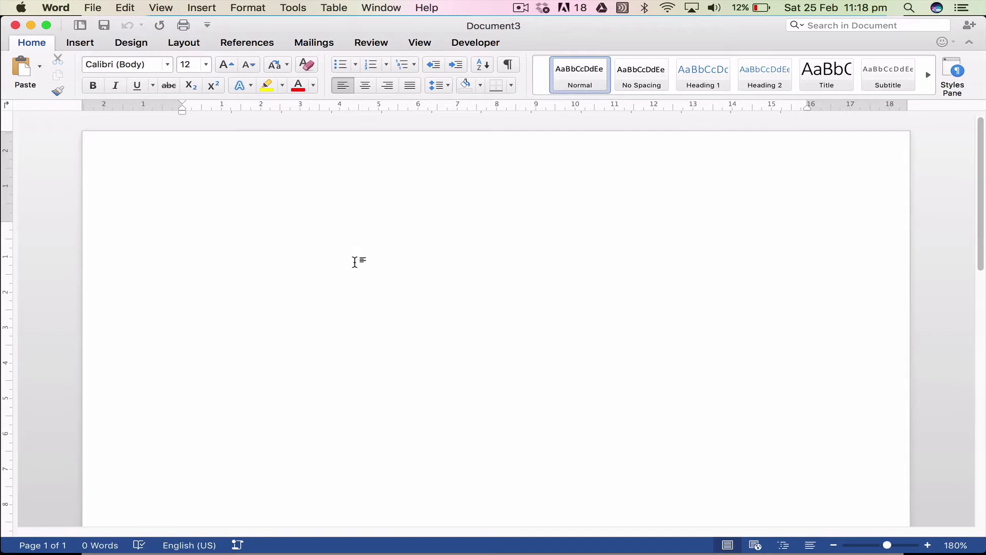
pyautogui.write('Name')
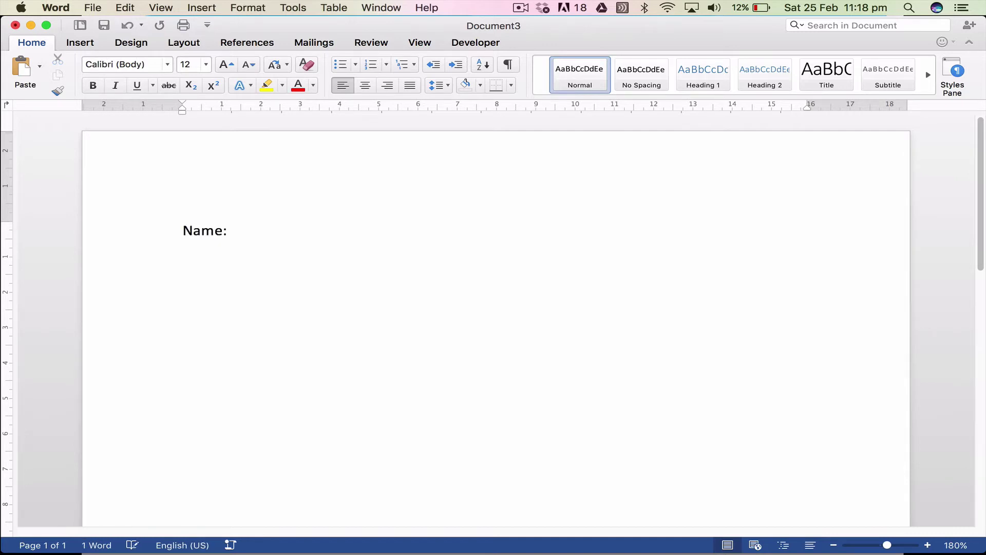
pyautogui.write(':')
pyautogui.click(137, 85)
pyautogui.press('Tab')
pyautogui.press('Tab')
pyautogui.press('Tab')
pyautogui.press('Tab')
pyautogui.press('Tab')
pyautogui.press('Tab')
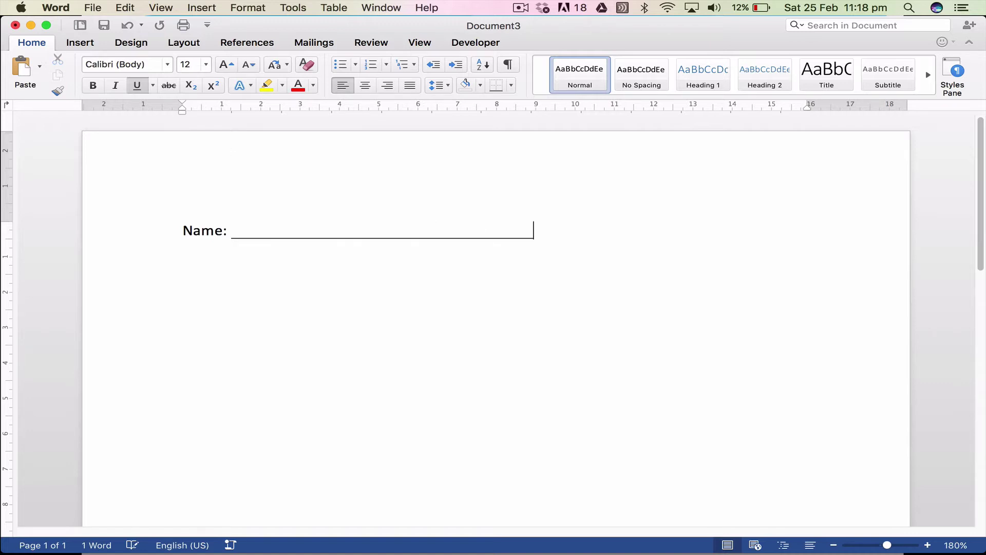
pyautogui.press('Tab')
pyautogui.press('Tab')
pyautogui.press('Tab')
pyautogui.press('Tab')
pyautogui.press('Tab')
# - Change the label to 'Name and Class:' and erase the underlined blank
pyautogui.click(201, 230)
pyautogui.write('and homew')
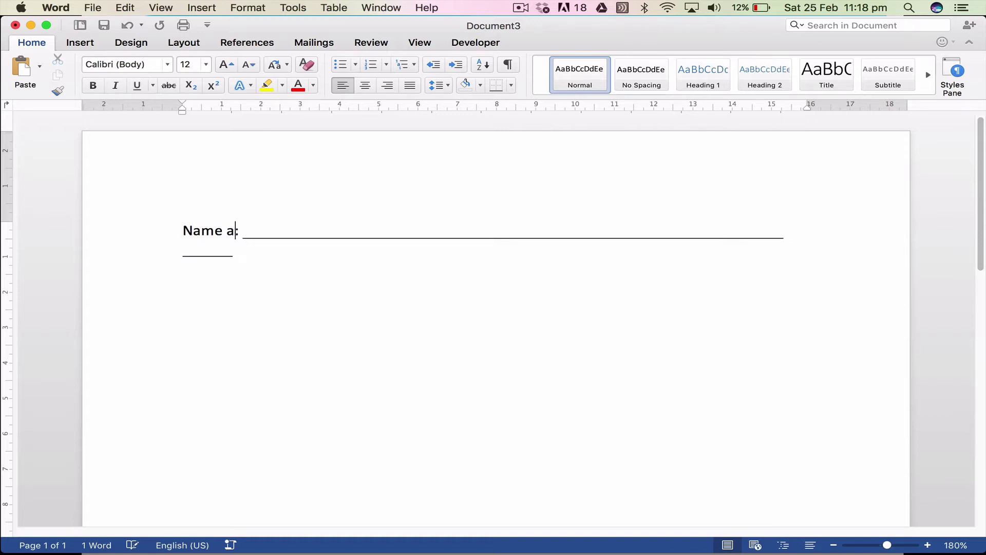
pyautogui.write('or')
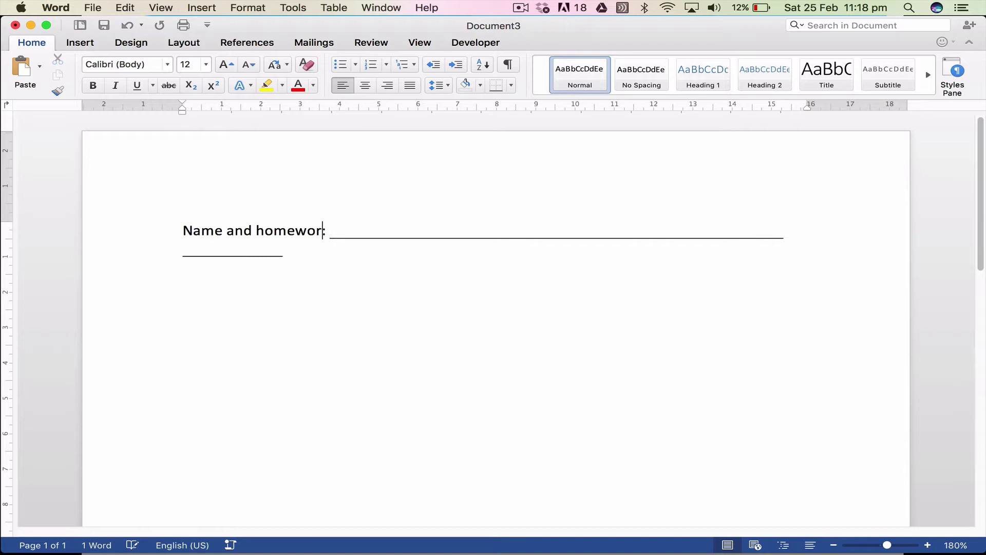
pyautogui.press('BackSpace')
pyautogui.press('BackSpace')
pyautogui.press('BackSpace')
pyautogui.press('BackSpace')
pyautogui.press('BackSpace')
pyautogui.press('BackSpace')
pyautogui.press('BackSpace')
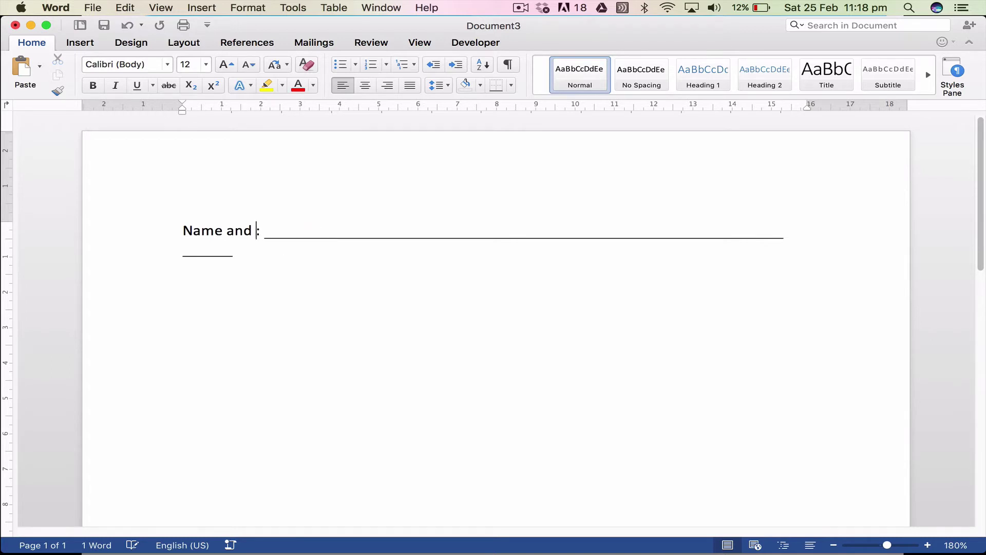
pyautogui.write('Class')
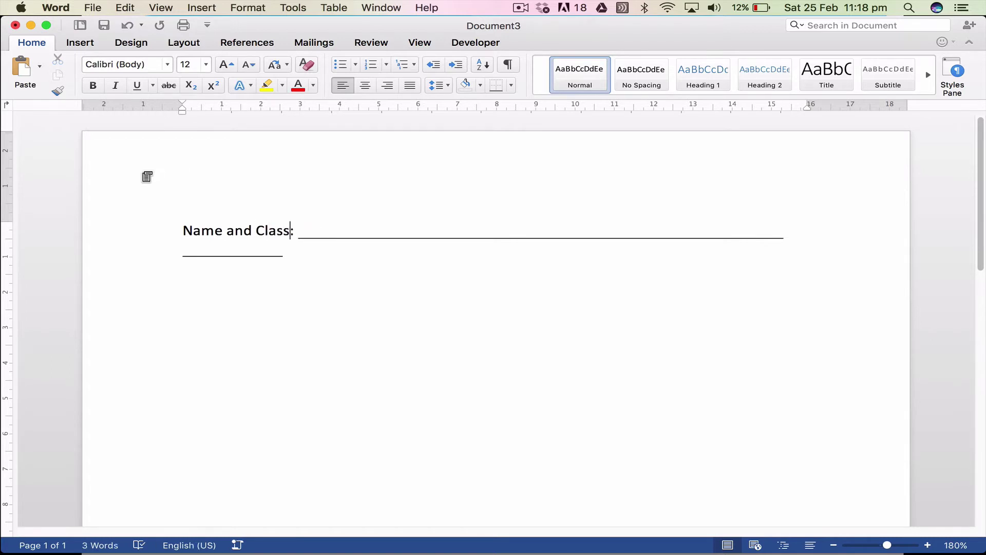
pyautogui.click(292, 255)
pyautogui.press('BackSpace')
pyautogui.press('BackSpace')
pyautogui.press('BackSpace')
pyautogui.press('BackSpace')
pyautogui.press('BackSpace')
pyautogui.press('BackSpace')
pyautogui.press('BackSpace')
pyautogui.press('BackSpace')
pyautogui.press('BackSpace')
pyautogui.press('BackSpace')
pyautogui.press('BackSpace')
pyautogui.press('BackSpace')
pyautogui.press('BackSpace')
pyautogui.press('BackSpace')
pyautogui.press('BackSpace')
pyautogui.press('BackSpace')
pyautogui.press('BackSpace')
pyautogui.press('BackSpace')
pyautogui.press('BackSpace')
pyautogui.press('BackSpace')
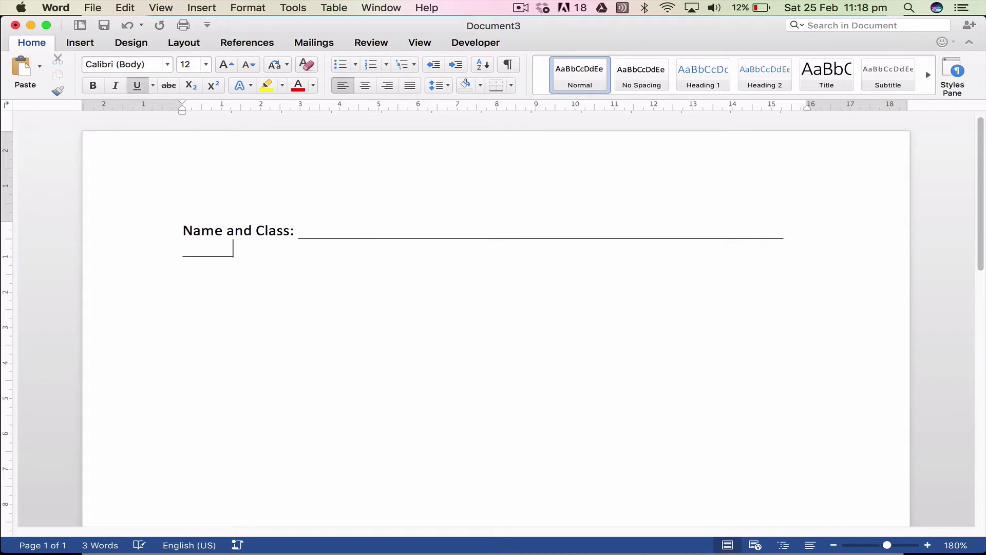
pyautogui.press('BackSpace')
pyautogui.press('BackSpace')
pyautogui.press('BackSpace')
pyautogui.press('BackSpace')
pyautogui.press('BackSpace')
pyautogui.press('BackSpace')
pyautogui.press('BackSpace')
pyautogui.press('BackSpace')
pyautogui.press('BackSpace')
pyautogui.press('BackSpace')
pyautogui.press('BackSpace')
pyautogui.press('BackSpace')
pyautogui.press('BackSpace')
pyautogui.press('BackSpace')
pyautogui.press('BackSpace')
pyautogui.press('BackSpace')
pyautogui.press('BackSpace')
pyautogui.press('BackSpace')
pyautogui.press('BackSpace')
pyautogui.press('BackSpace')
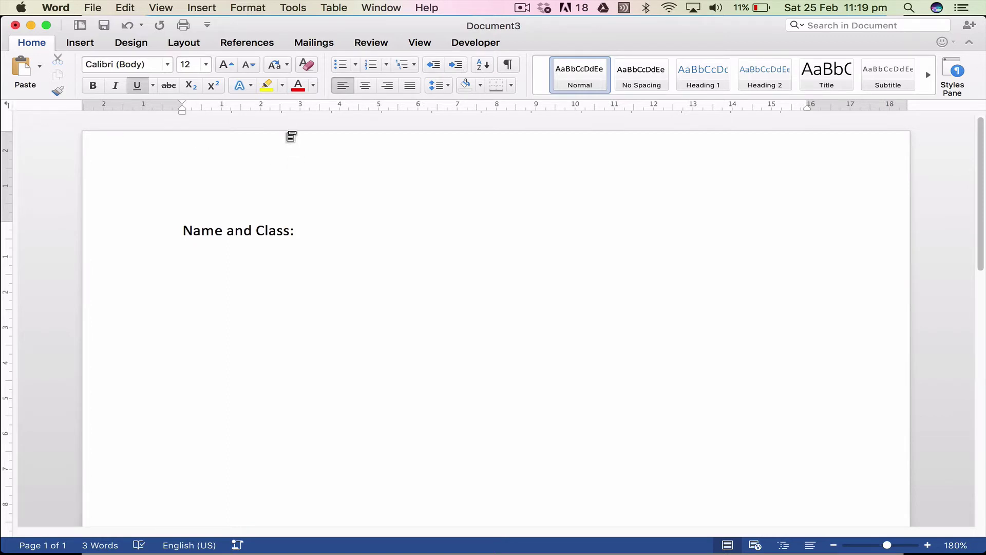
# - Set a tab stop at about 15 cm and add underlined answer lines after 'Name and Class:'
pyautogui.moveTo(412, 107); pyautogui.dragTo(802, 106)
pyautogui.press('Tab')
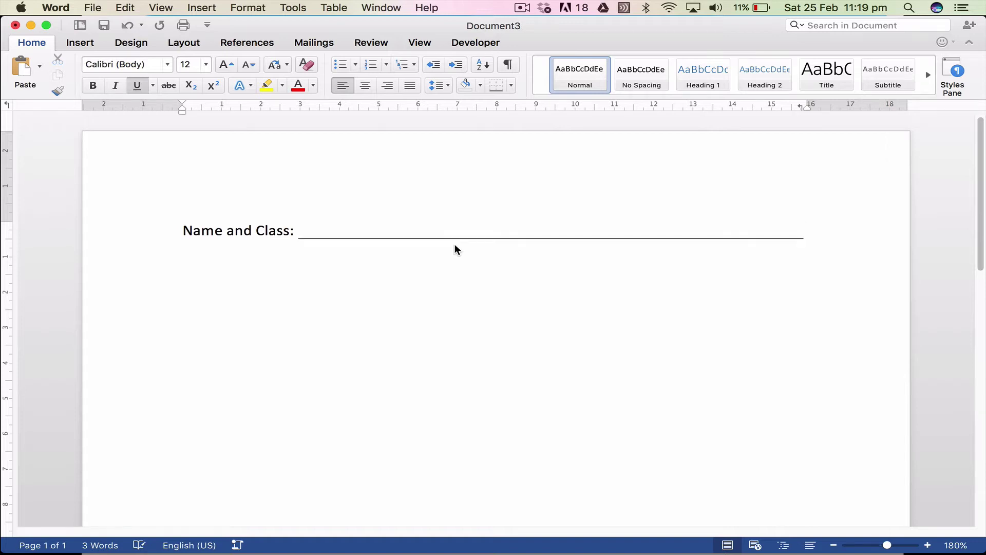
pyautogui.press('Return')
pyautogui.press('Tab')
pyautogui.press('Return')
pyautogui.press('Tab')
pyautogui.press('Return')
pyautogui.press('Tab')
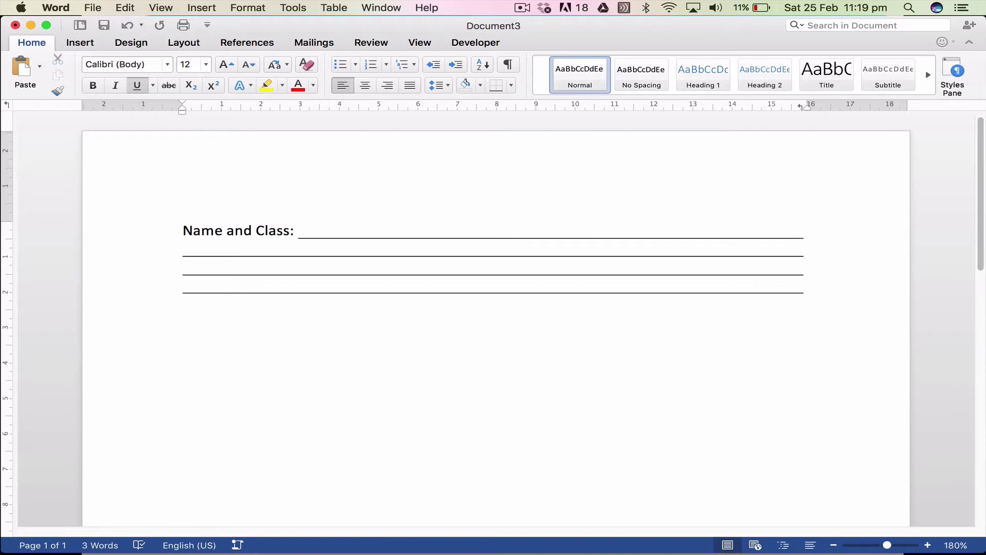
pyautogui.press('super+u')
pyautogui.press('super+u')
# - Remove the extra answer lines, type 'Who was Romeo?' without underline, and select all text
pyautogui.press('BackSpace')
pyautogui.press('BackSpace')
pyautogui.press('BackSpace')
pyautogui.press('BackSpace')
pyautogui.press('BackSpace')
pyautogui.press('BackSpace')
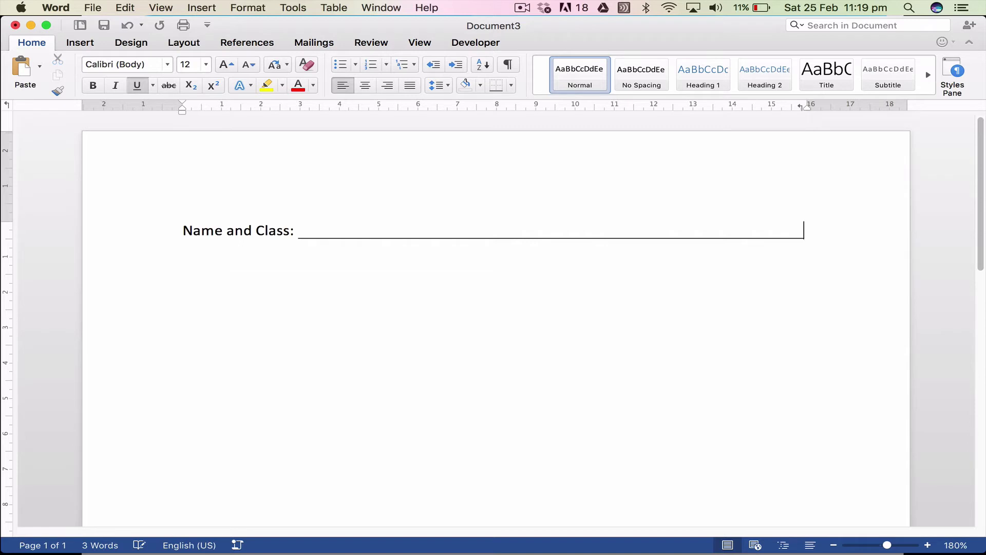
pyautogui.press('Return')
pyautogui.write('Who')
pyautogui.press('BackSpace')
pyautogui.press('BackSpace')
pyautogui.press('BackSpace')
pyautogui.press('super+u')
pyautogui.write('W')
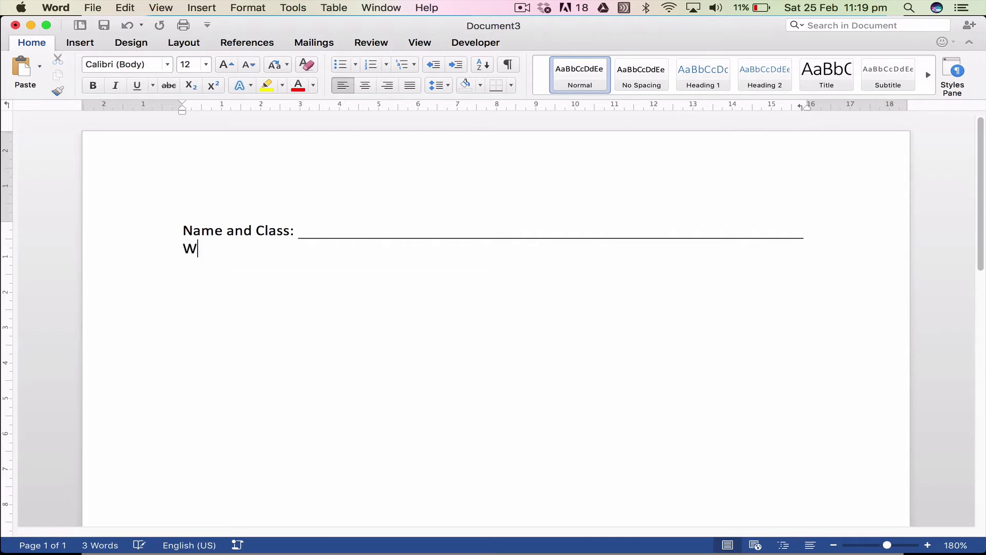
pyautogui.write('ho was Romeo?')
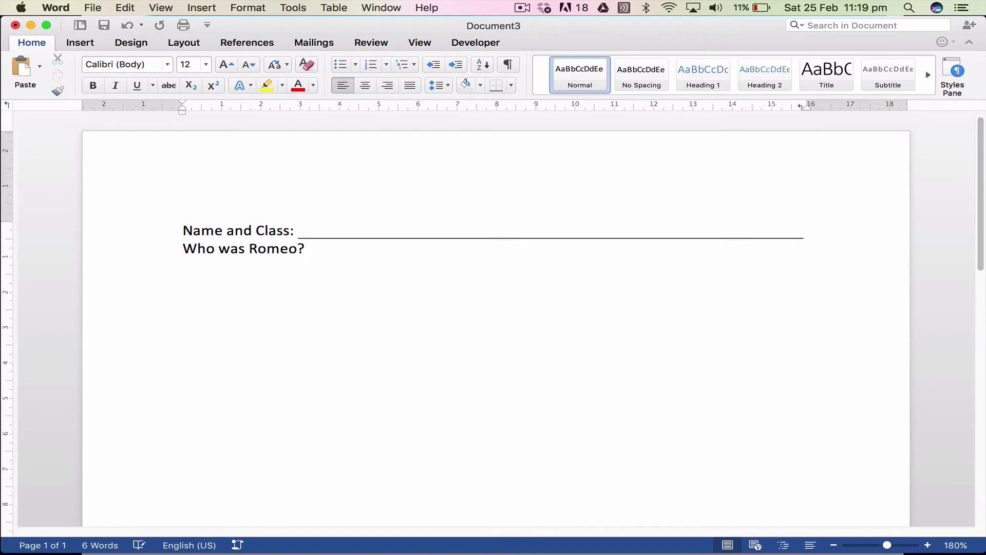
pyautogui.press('super+a')
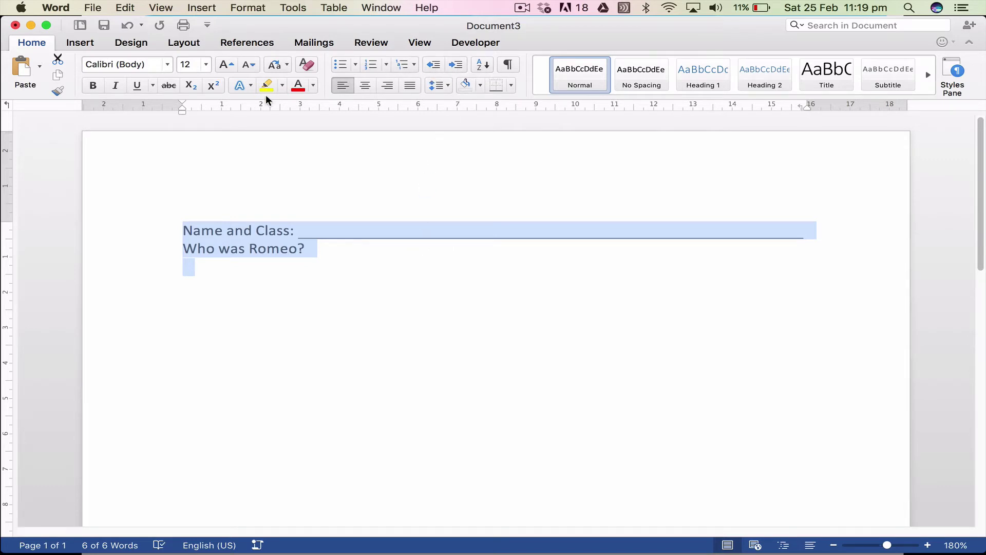
# - Set 1.5 line spacing and add underlined answer lines ending with '3 marks'
pyautogui.click(448, 86)
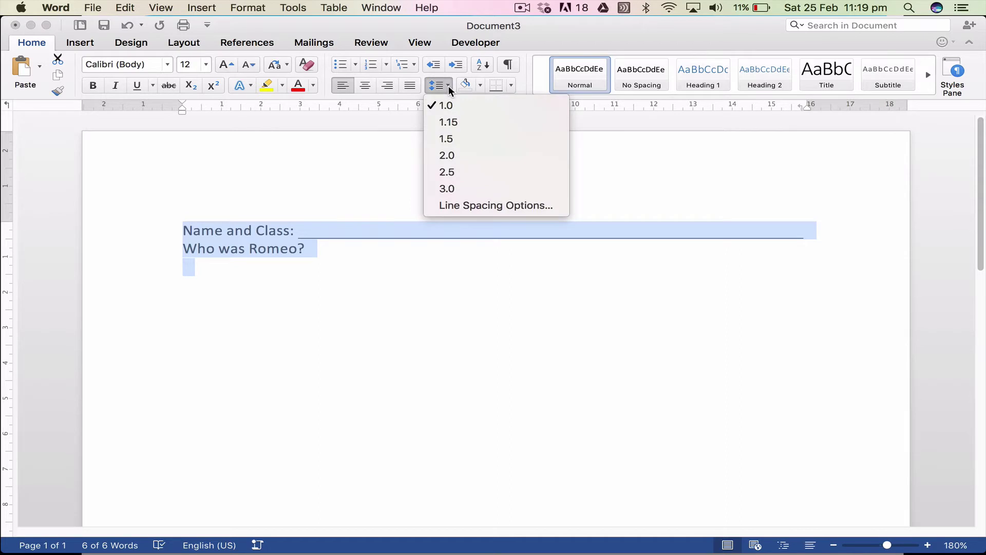
pyautogui.click(446, 138)
pyautogui.click(322, 264)
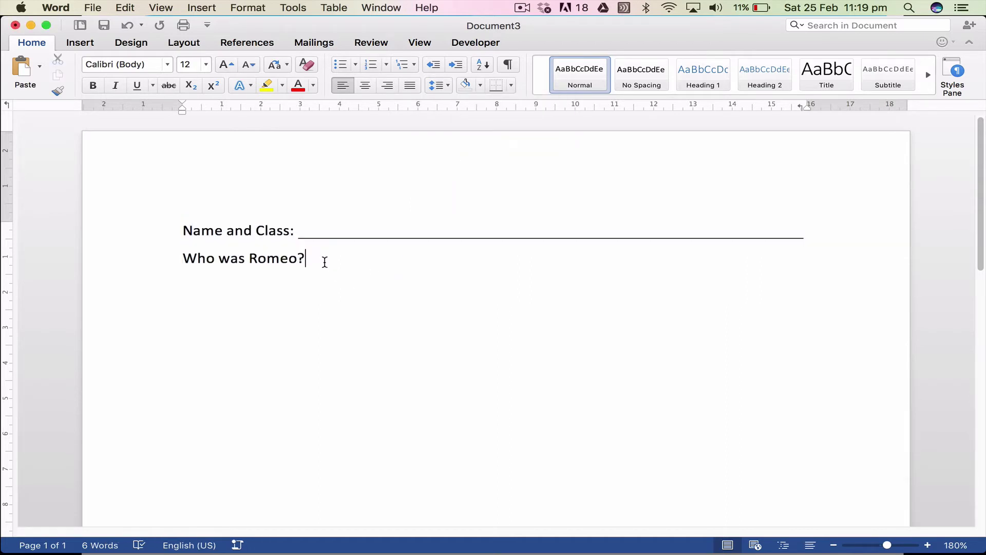
pyautogui.press('super+u')
pyautogui.press('Tab')
pyautogui.press('Return')
pyautogui.press('Tab')
pyautogui.press('Return')
pyautogui.press('Tab')
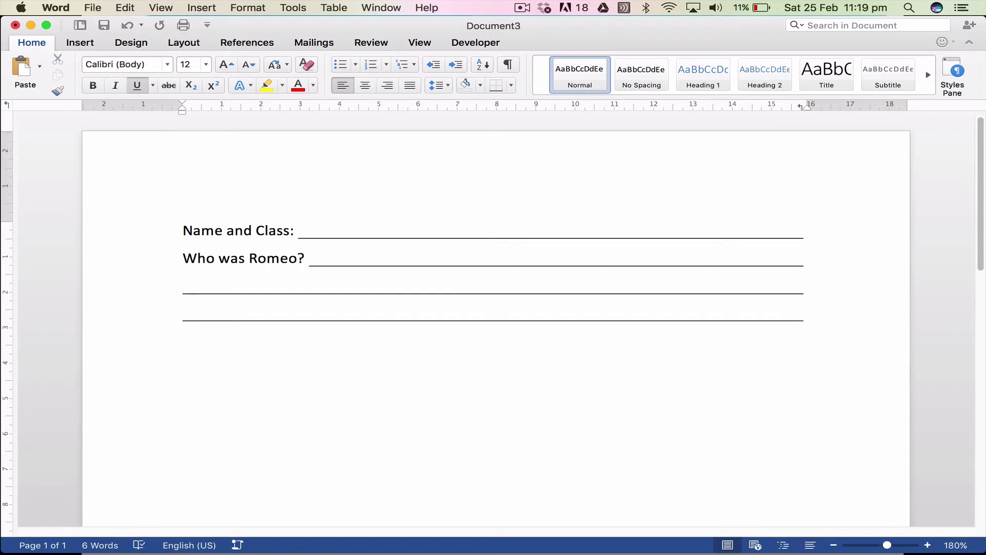
pyautogui.write('3 marks')
pyautogui.press('super+u')
pyautogui.press('Return')
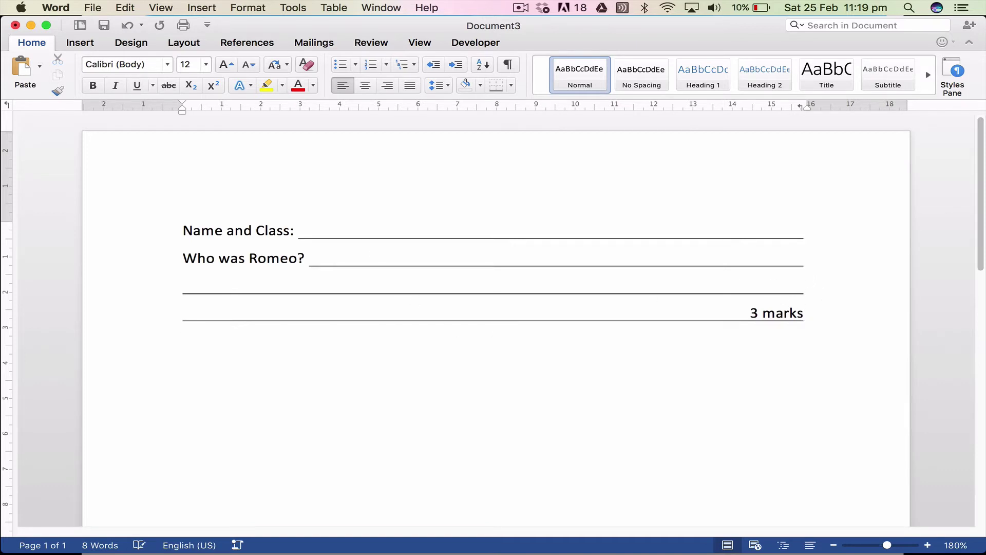
# - Extend the question with 'and why was he interested Juliet' plus a betrayed-friend question
pyautogui.click(289, 259)
pyautogui.write('and why w')
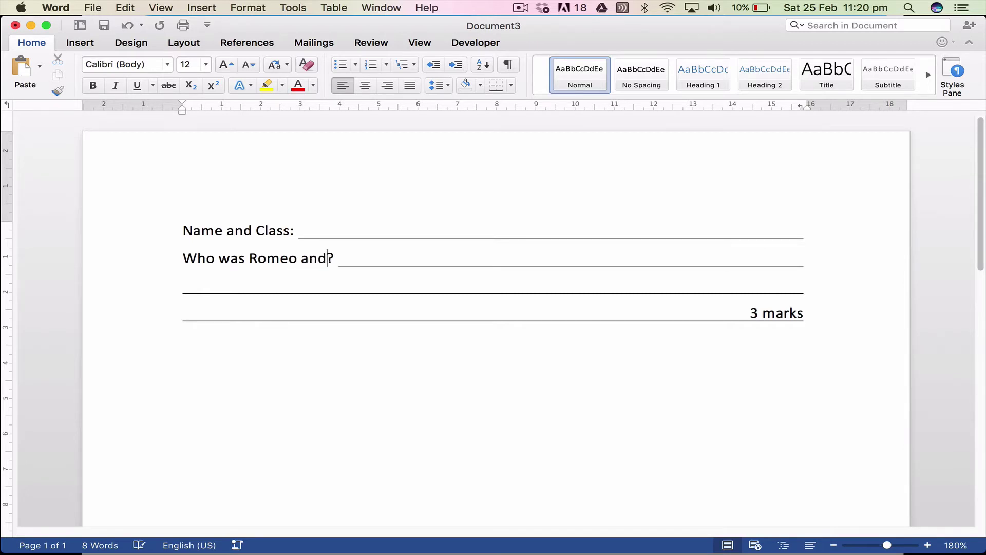
pyautogui.write('as he interestin')
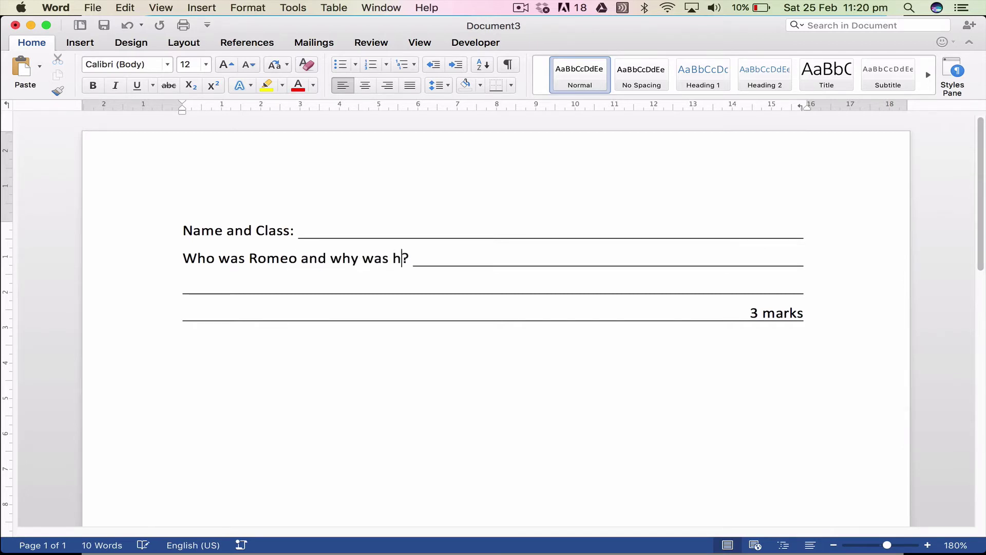
pyautogui.press('BackSpace')
pyautogui.press('BackSpace')
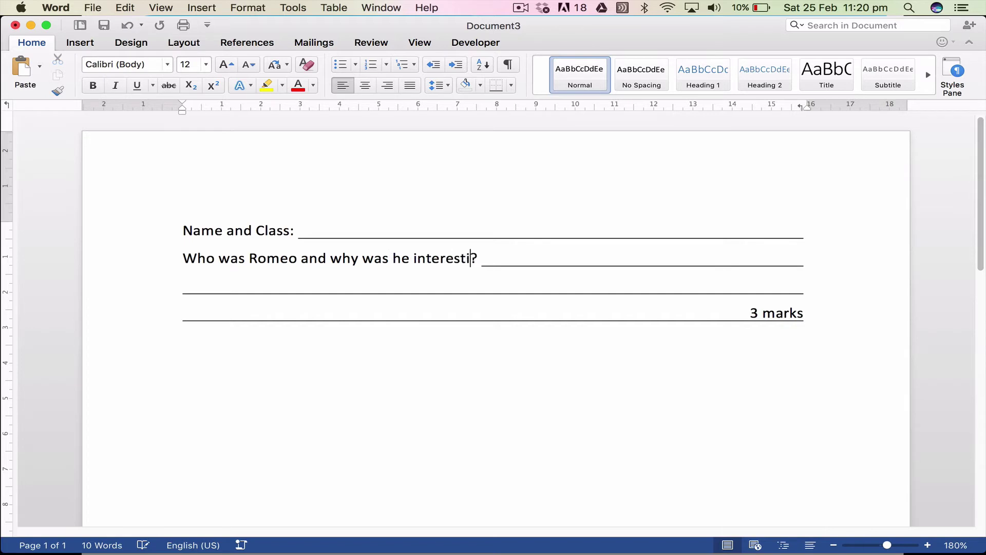
pyautogui.write('ed Jul')
pyautogui.write('iet')
pyautogui.write('C')
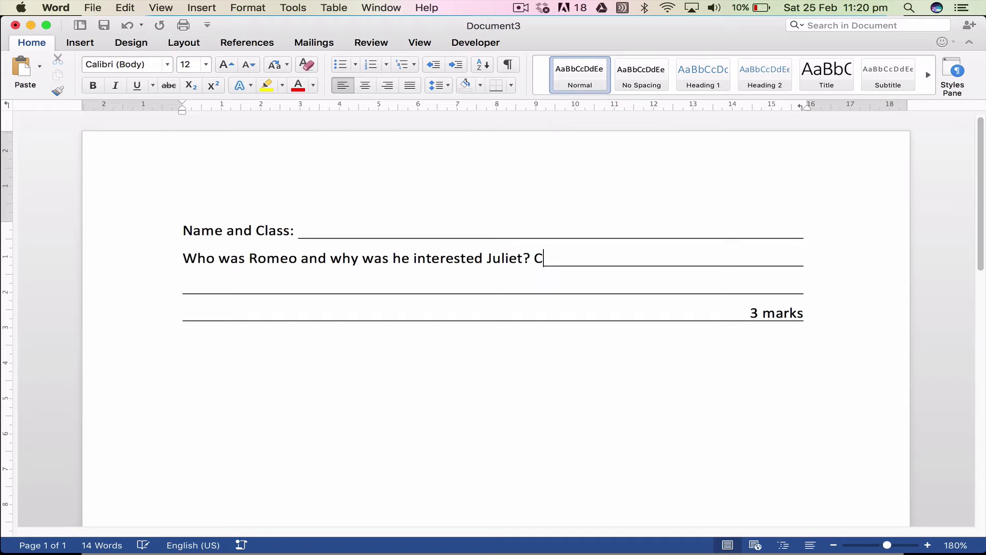
pyautogui.write('an you think of ')
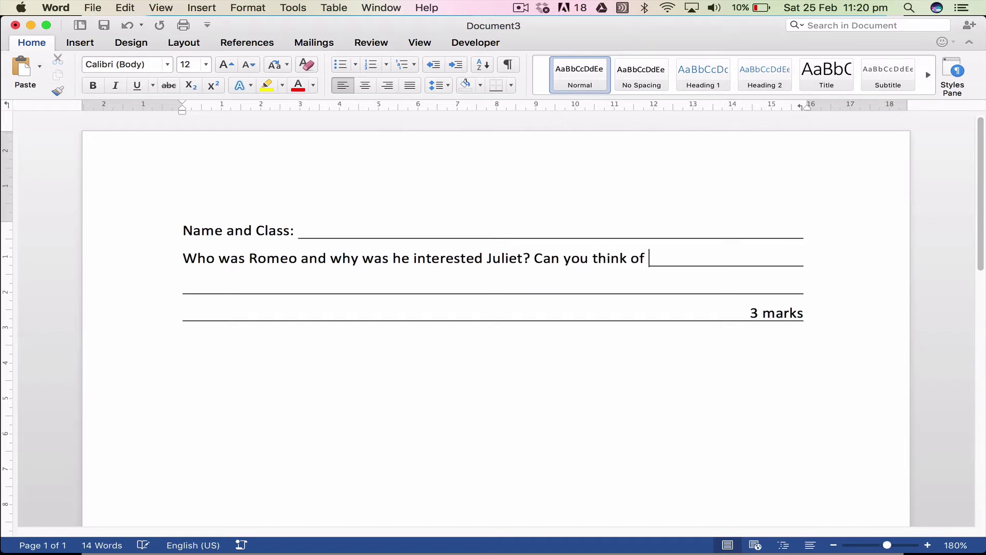
pyautogui.write('a reason he betrayed his fi')
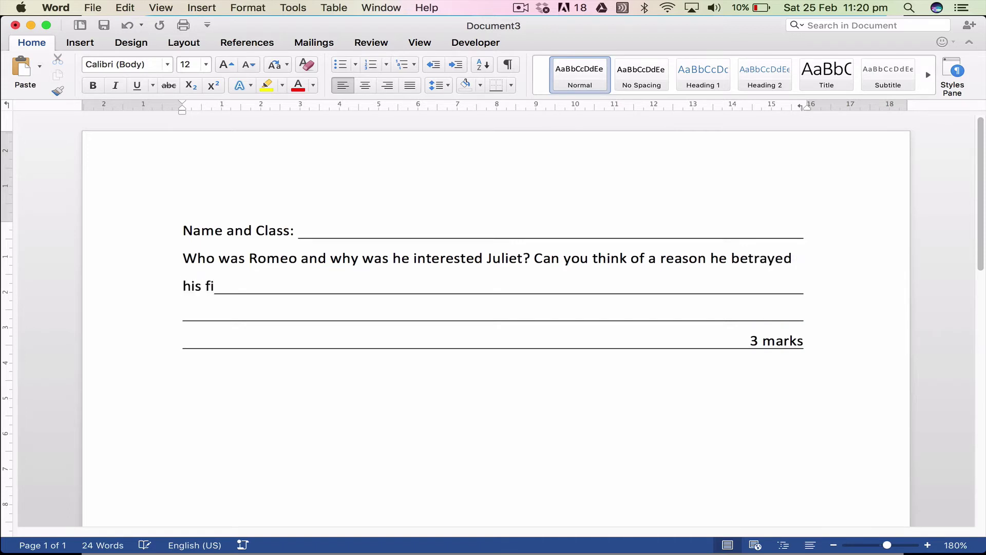
pyautogui.write('iend?')
# - Align all lines to one left edge and drag the right indent out to about 17 cm
pyautogui.moveTo(183, 116); pyautogui.dragTo(191, 114)
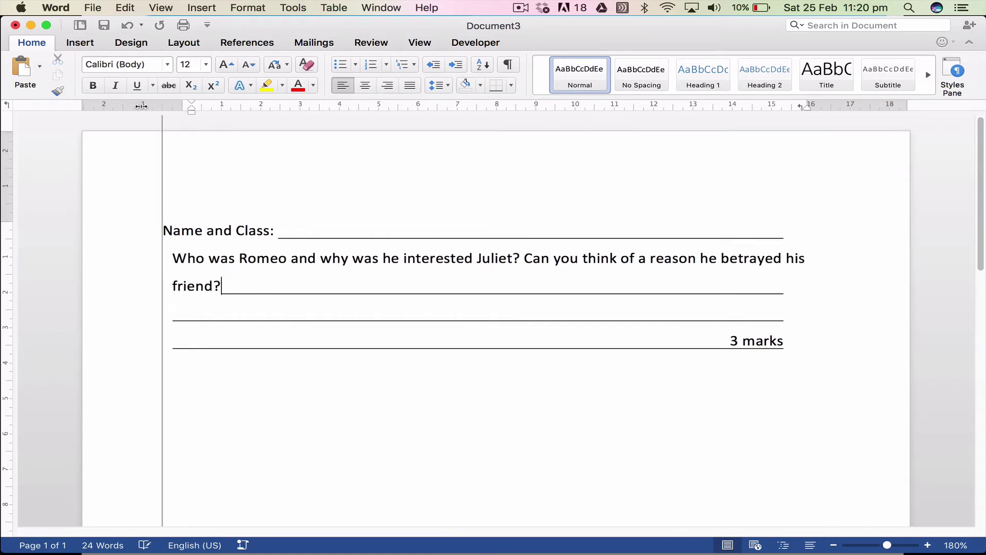
pyautogui.moveTo(141, 105); pyautogui.dragTo(149, 117)
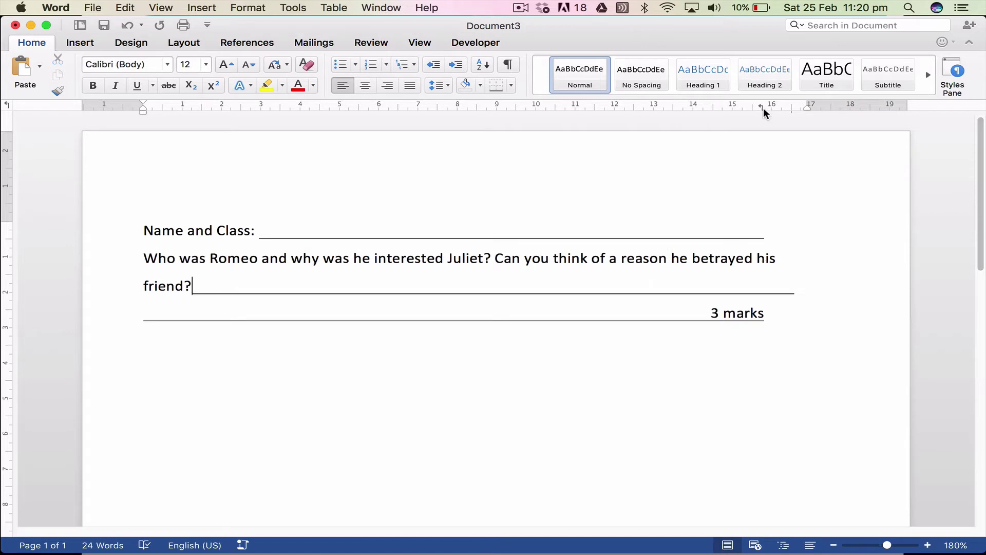
pyautogui.moveTo(812, 321); pyautogui.dragTo(128, 225)
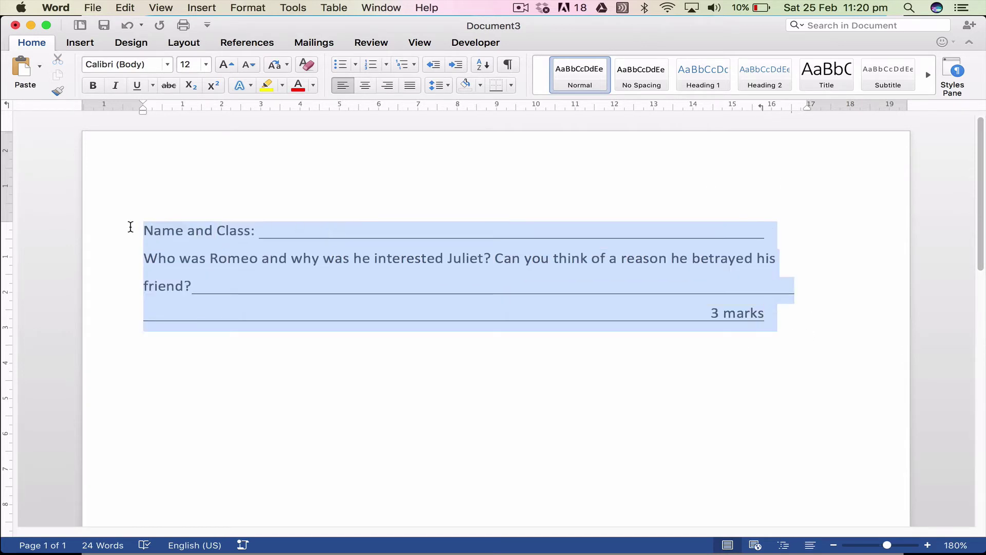
pyautogui.moveTo(763, 106); pyautogui.dragTo(803, 109)
pyautogui.click(777, 258)
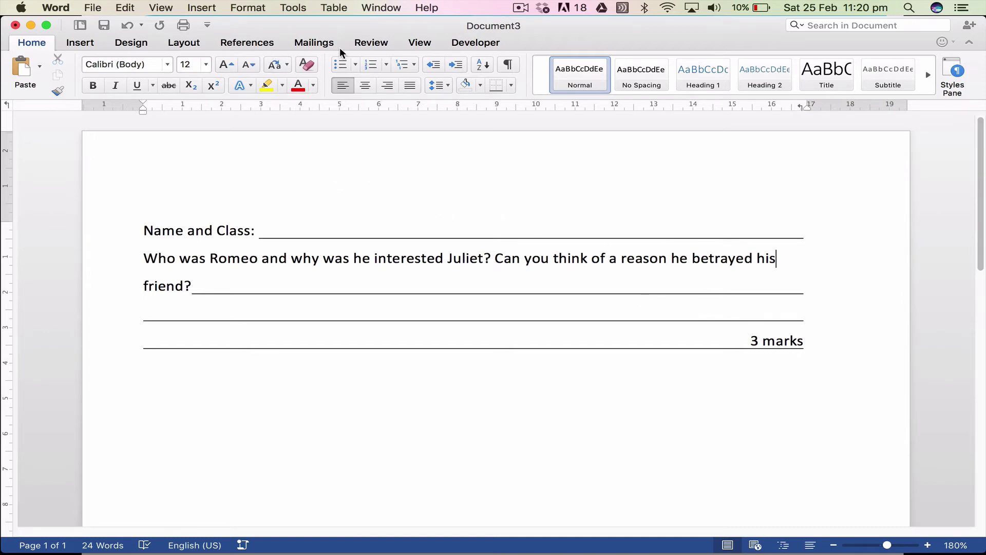
# - Turn on Track Changes and add a 'Next line' line below '3 marks'
pyautogui.click(370, 42)
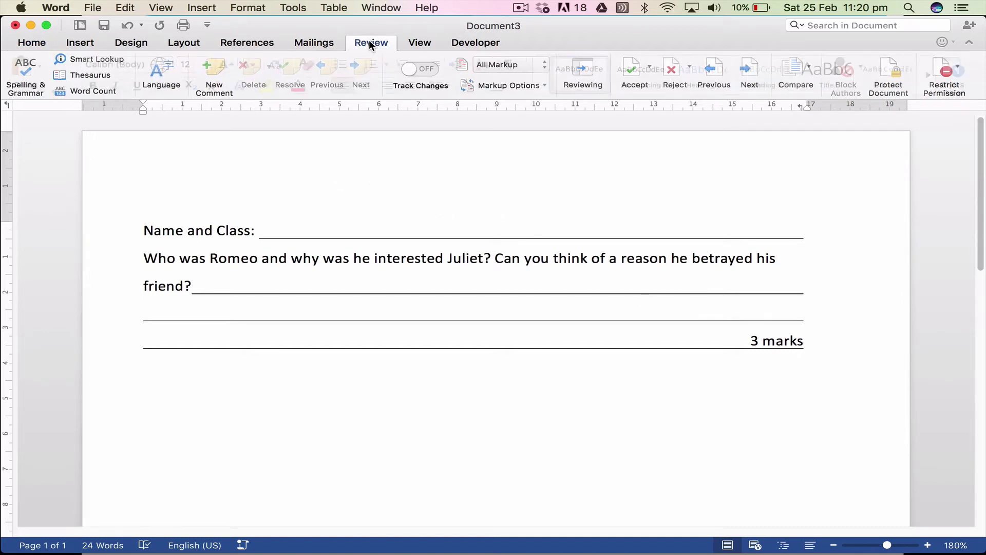
pyautogui.click(412, 71)
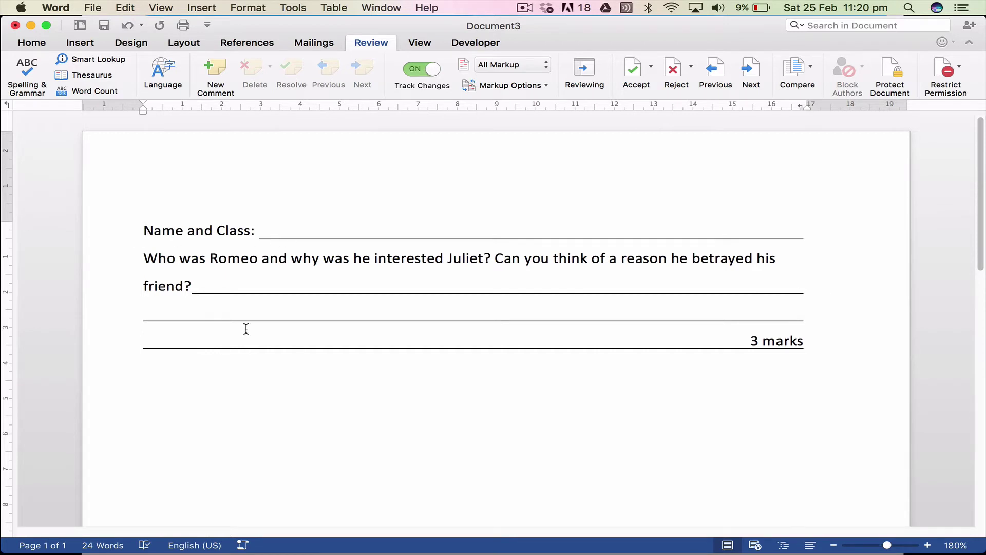
pyautogui.click(805, 343)
pyautogui.press('Return')
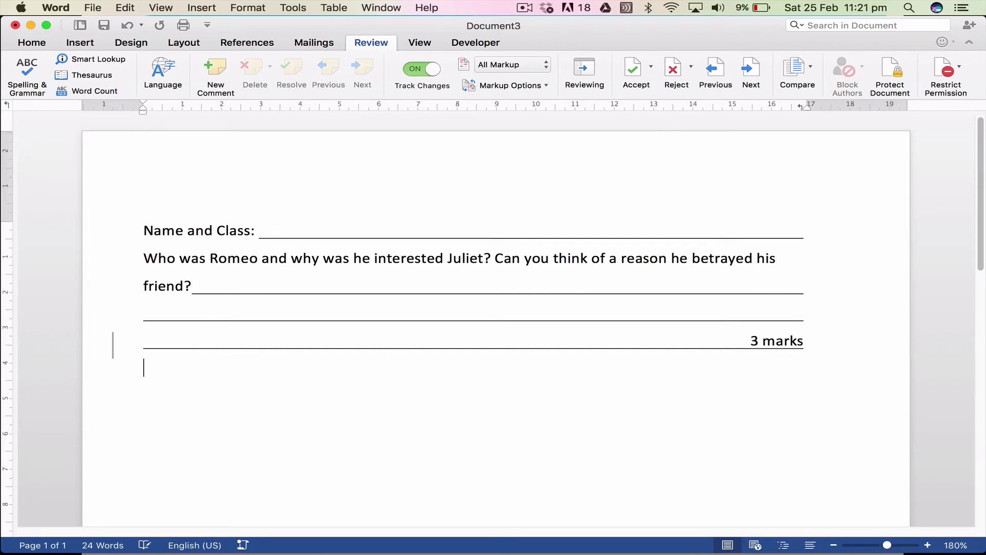
pyautogui.write('Next line')
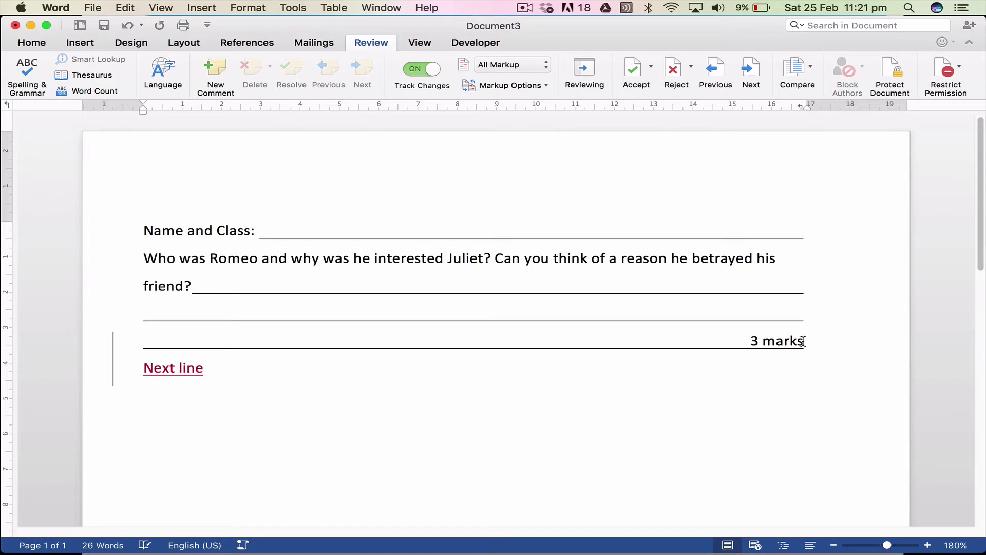
pyautogui.press('Return')
# - Replace 'Romeo' with 'Juliet' and set the markup view to All Markup
pyautogui.click(113, 370)
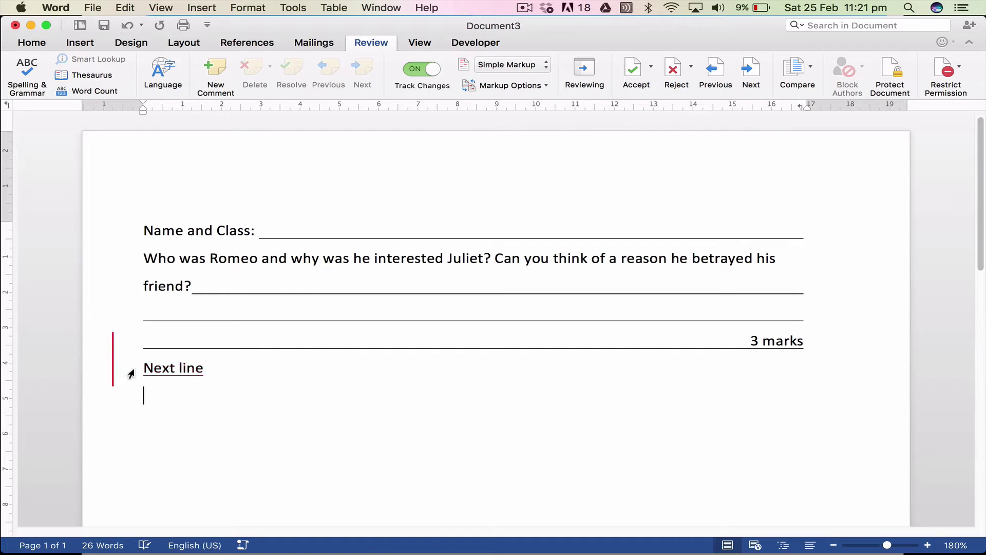
pyautogui.click(163, 370)
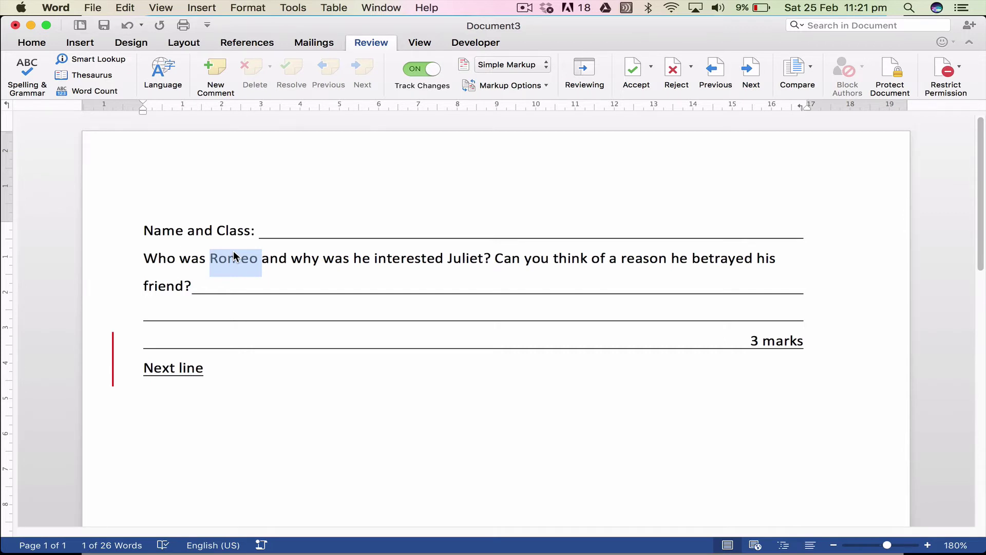
pyautogui.write('Juliet')
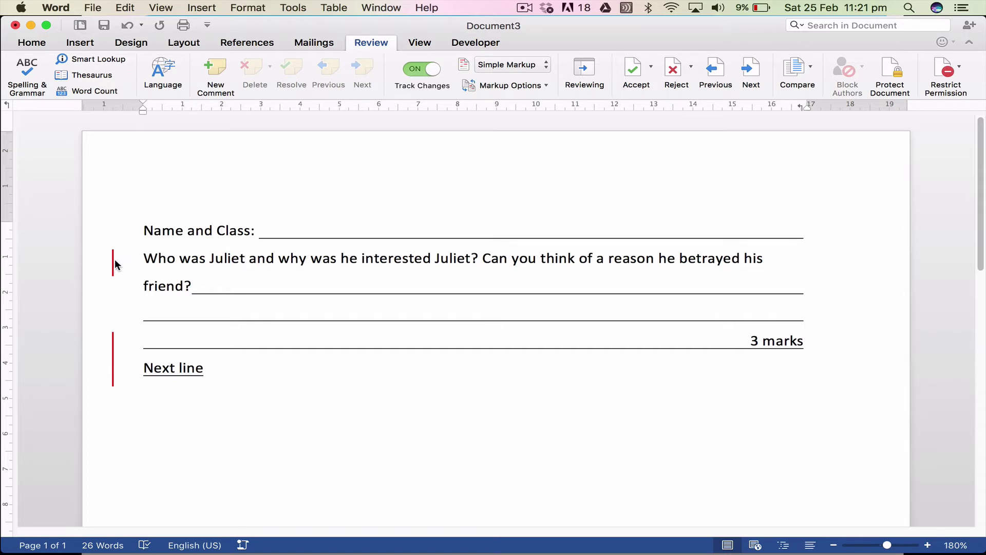
pyautogui.click(545, 69)
pyautogui.click(539, 77)
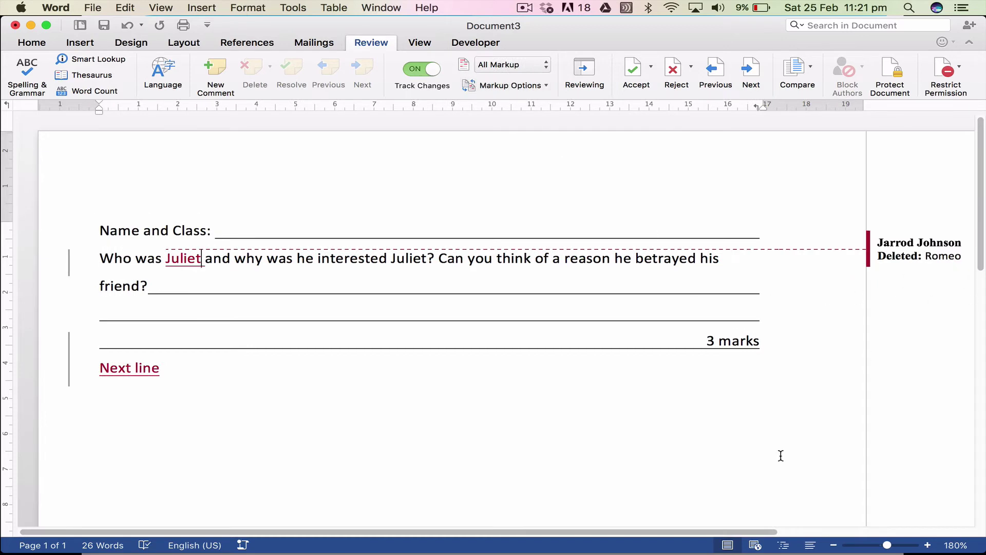
# - Delete the 'Can you think of a reason he betrayed his friend?' sentence
pyautogui.moveTo(688, 531); pyautogui.dragTo(744, 531)
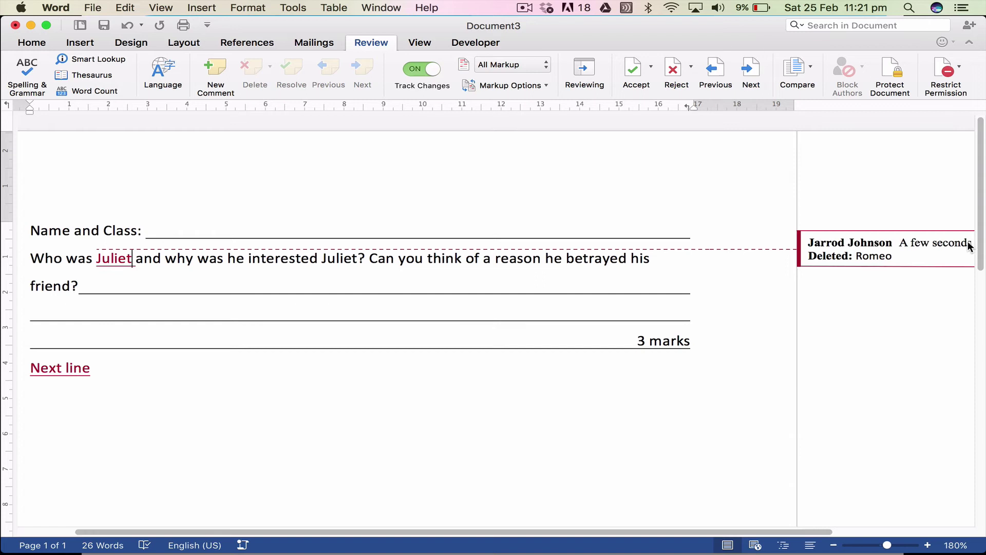
pyautogui.doubleClick(336, 259)
pyautogui.moveTo(370, 258); pyautogui.dragTo(78, 281)
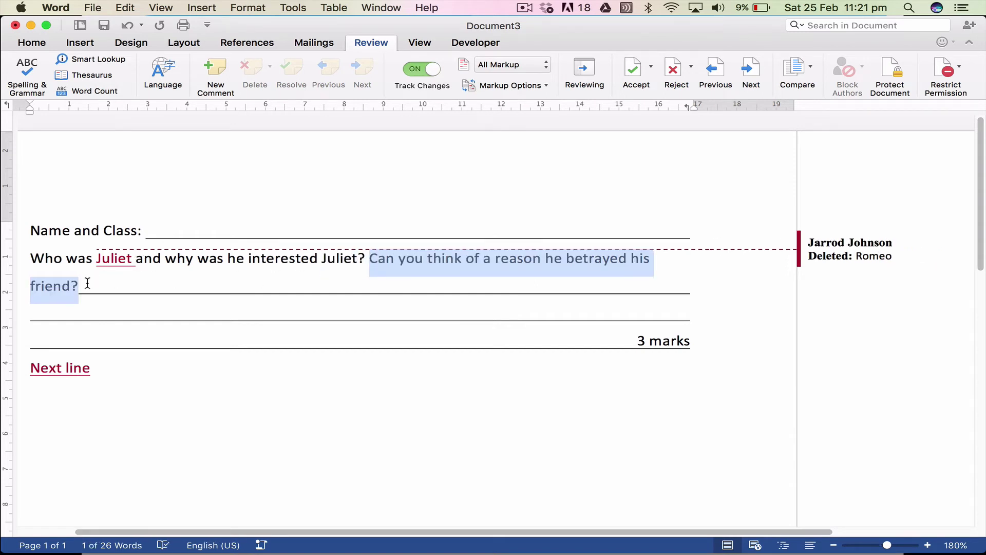
pyautogui.press('BackSpace')
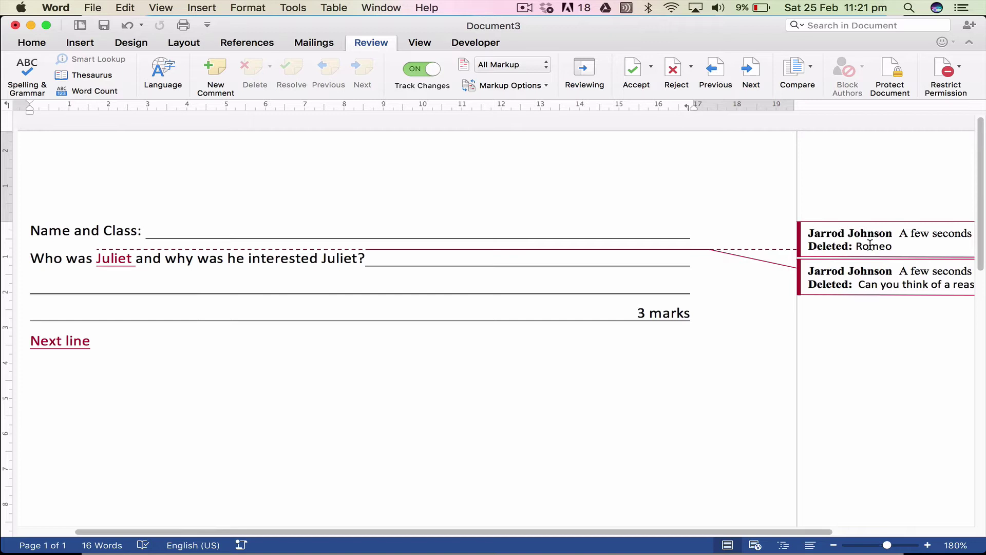
# - Accept the tracked deletions of 'Romeo' and the betrayal sentence
pyautogui.rightClick(827, 240)
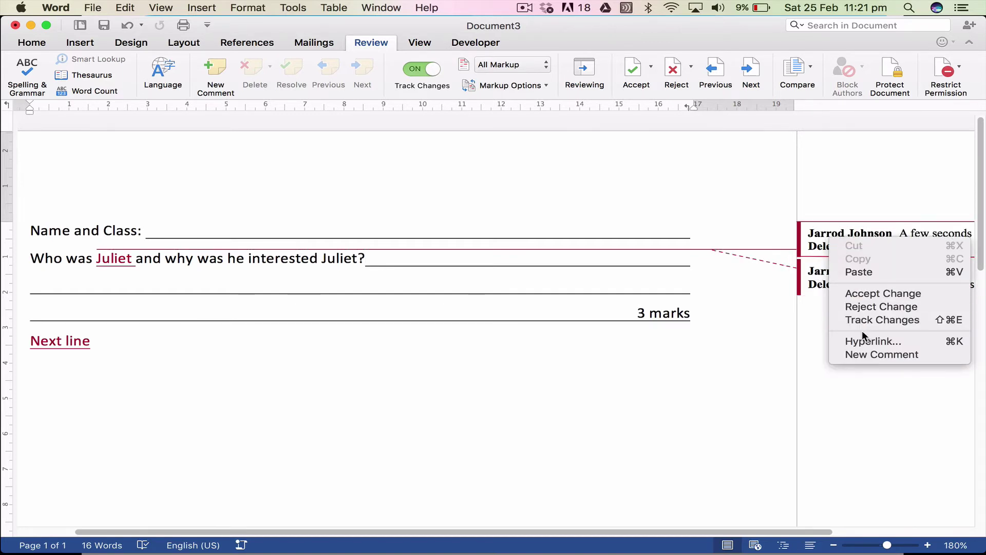
pyautogui.click(867, 299)
pyautogui.rightClick(864, 274)
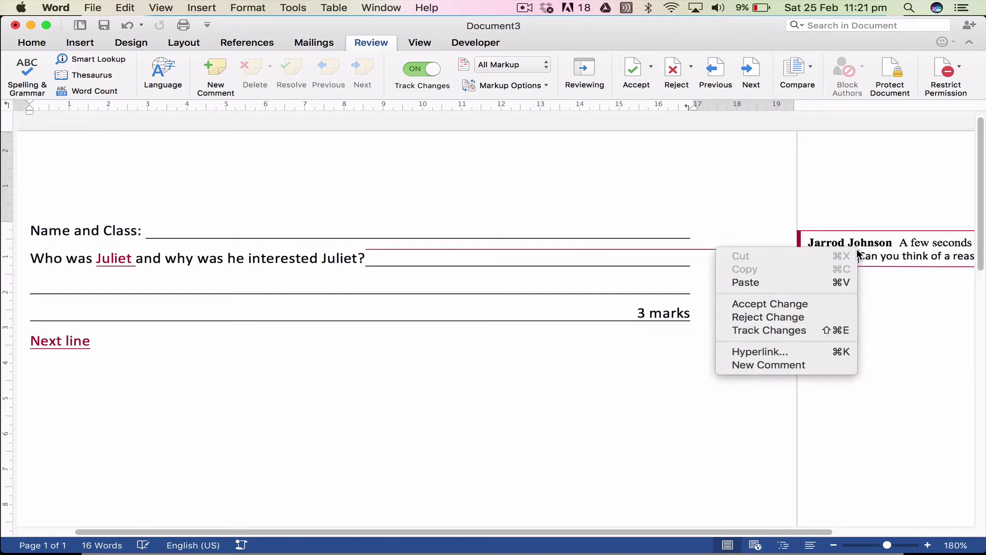
pyautogui.click(818, 304)
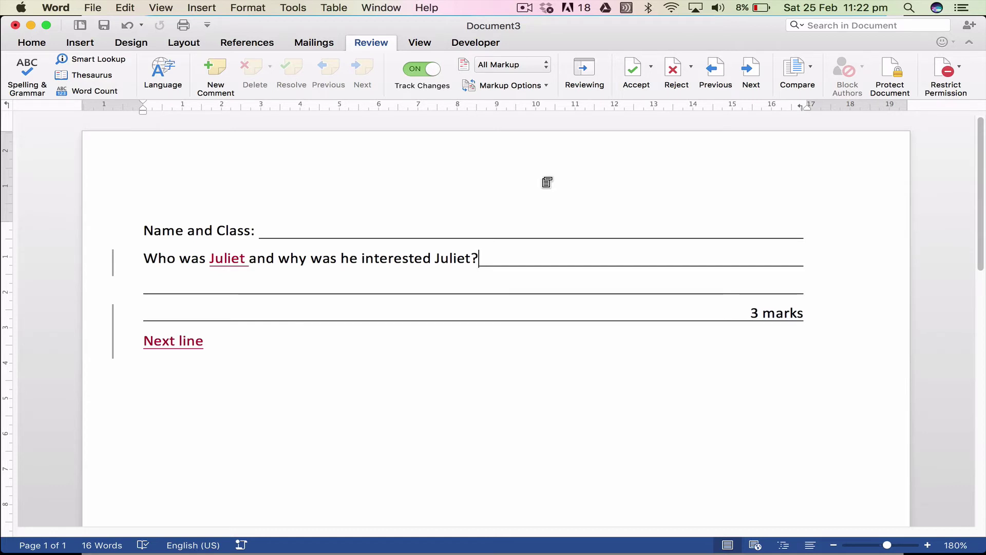
# - Switch to the Safari Shmoop window and open English & Literature, then the Literature guides
pyautogui.hotkey('ctrl', 'Up')
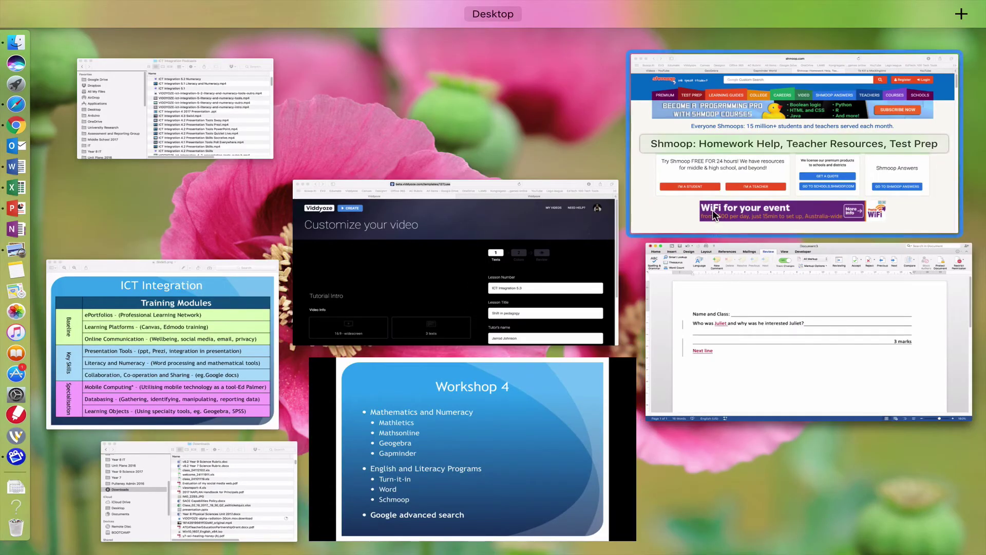
pyautogui.click(647, 193)
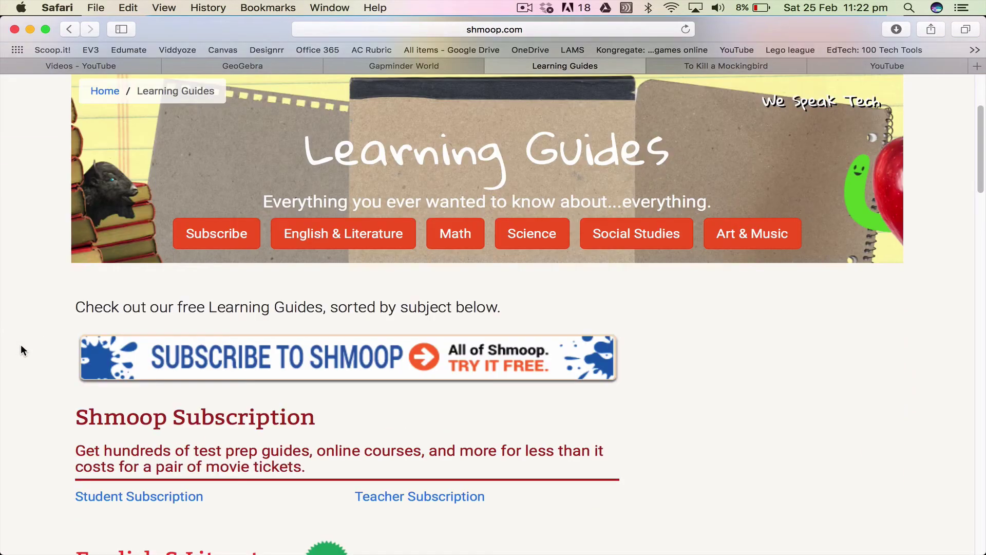
pyautogui.scroll(-3, 454, 350)
pyautogui.scroll(3, 513, 355)
pyautogui.scroll(-10, 353, 331)
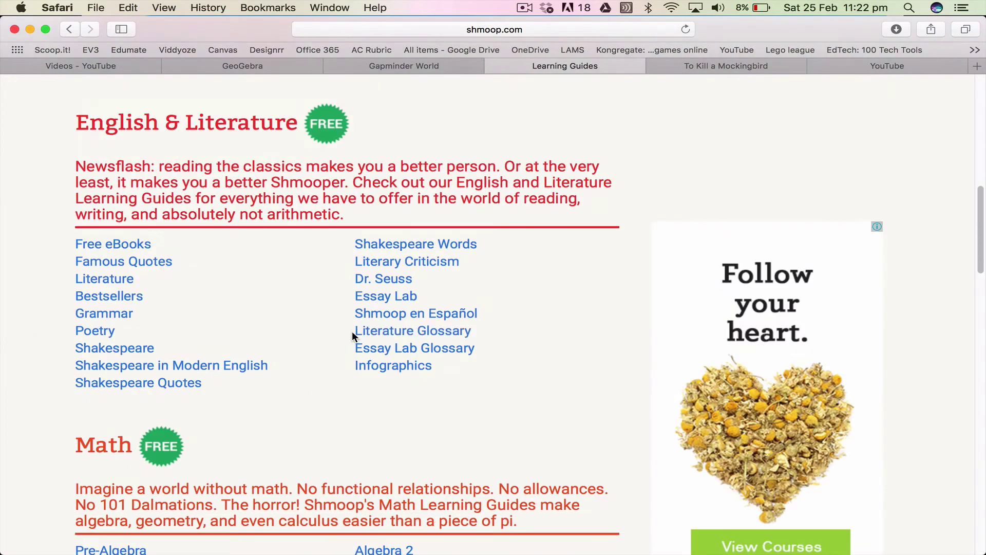
pyautogui.scroll(-8, 187, 363)
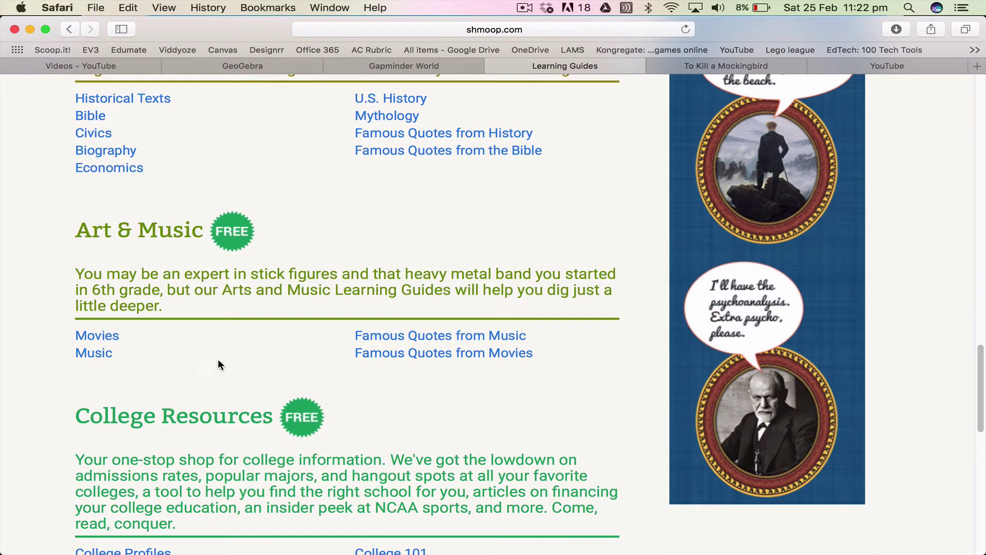
pyautogui.scroll(15, 217, 358)
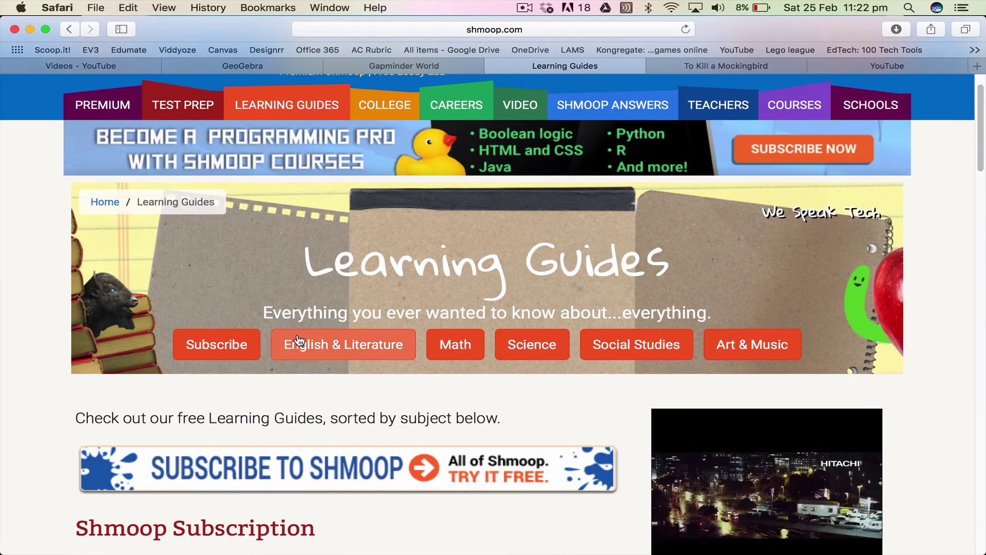
pyautogui.click(362, 343)
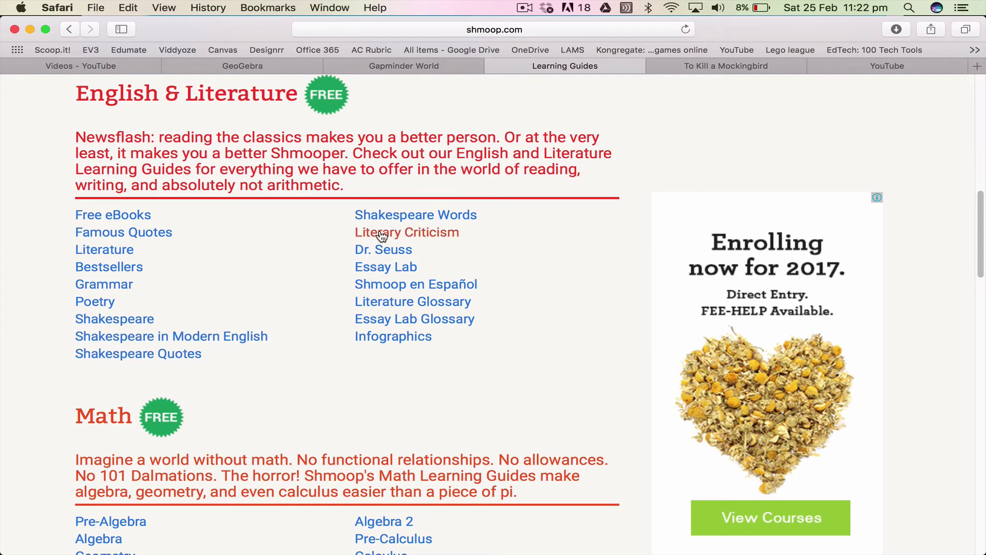
pyautogui.click(115, 251)
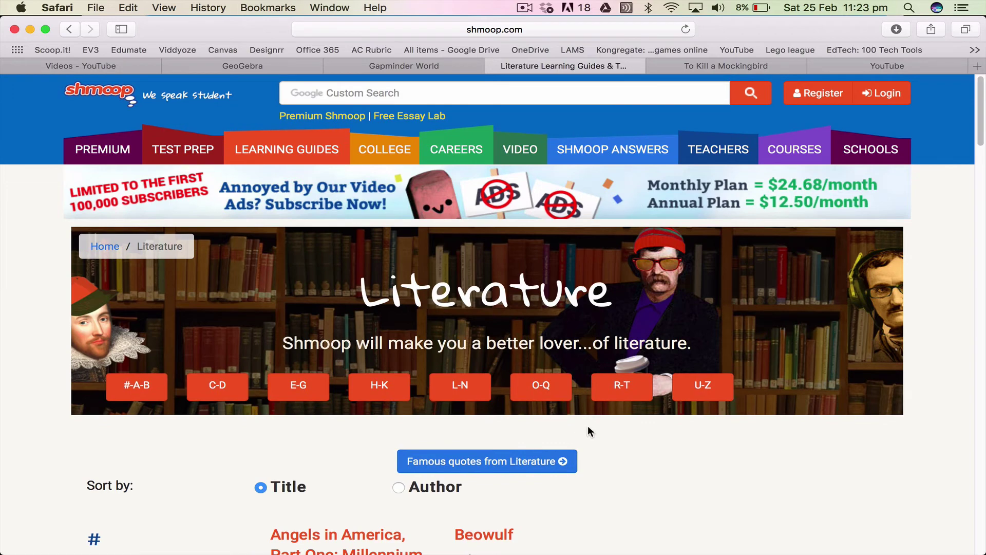
# - Show the R–T literature titles and open the To Kill a Mockingbird guide
pyautogui.click(615, 390)
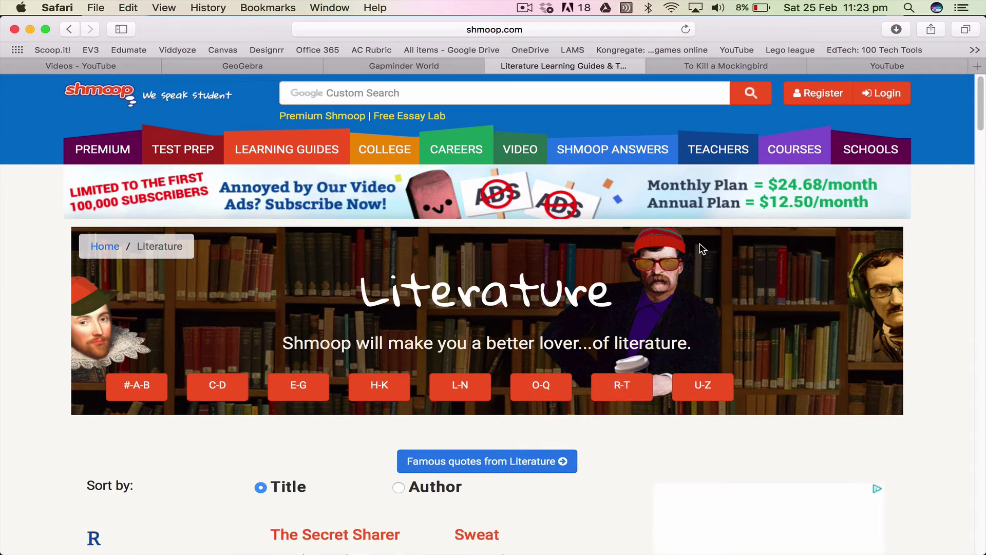
pyautogui.click(734, 68)
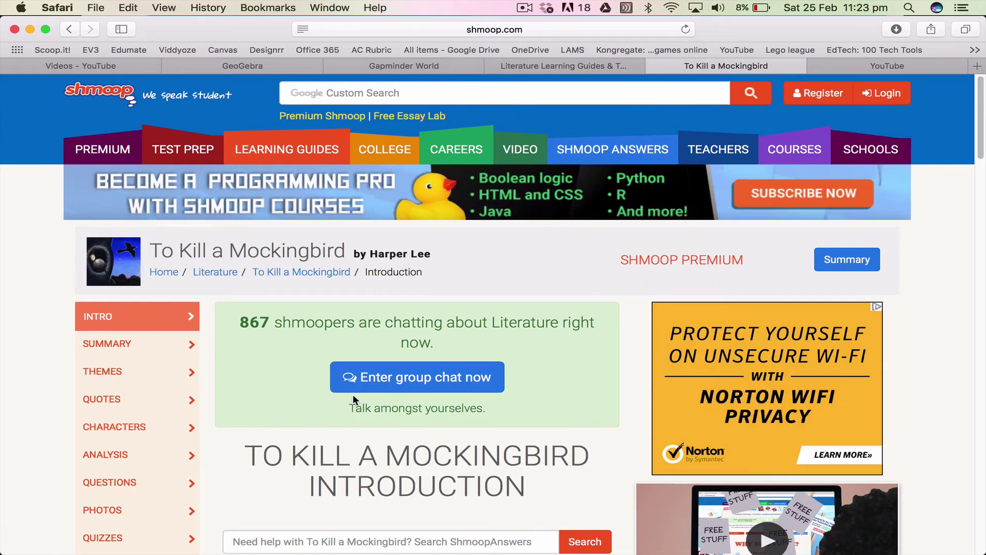
pyautogui.scroll(-2, 352, 394)
pyautogui.scroll(-4, 41, 303)
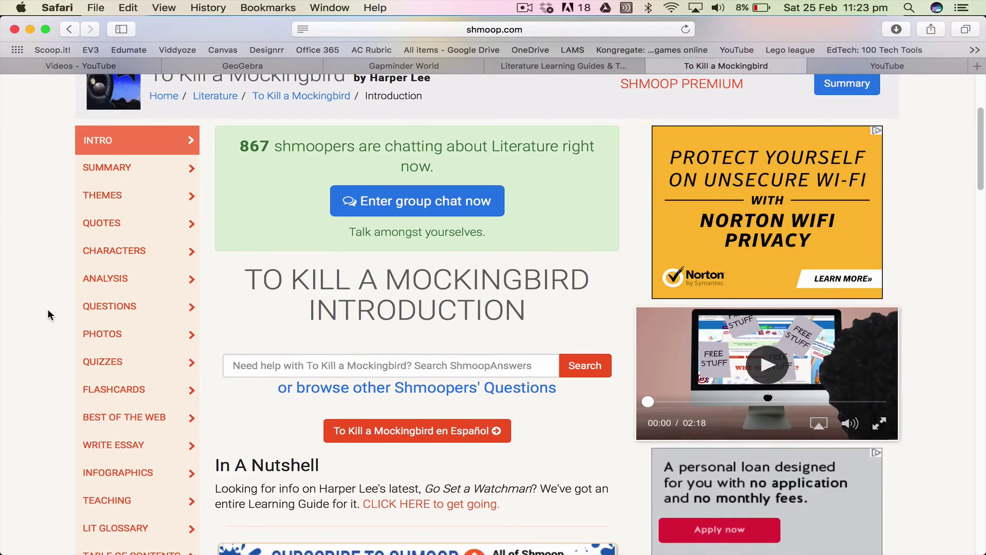
pyautogui.scroll(-5, 47, 310)
pyautogui.scroll(3, 48, 319)
pyautogui.scroll(-3, 400, 434)
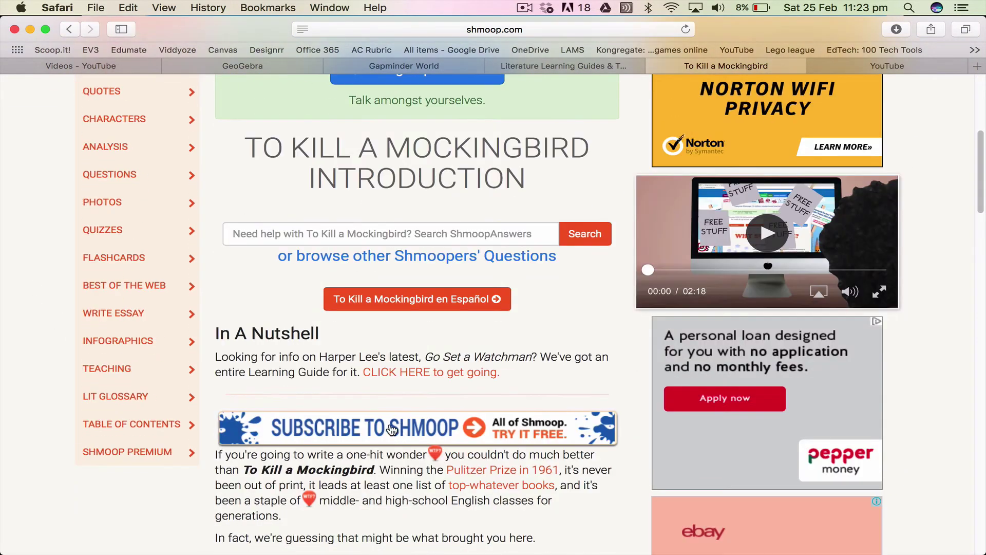
pyautogui.scroll(6, 392, 430)
# - Open the novel's Summary page and play the summary video
pyautogui.click(114, 334)
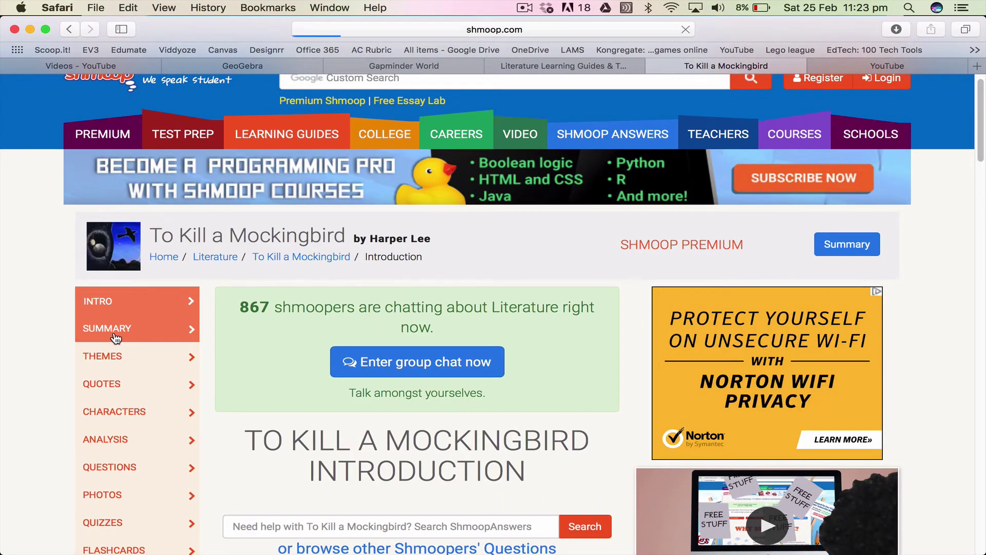
pyautogui.scroll(-5, 39, 360)
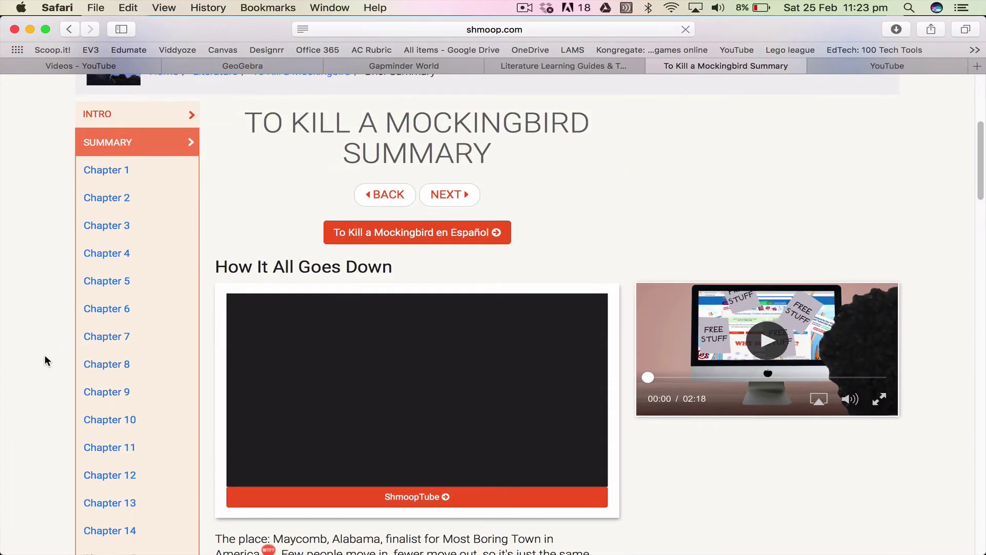
pyautogui.scroll(-5, 638, 418)
pyautogui.click(431, 211)
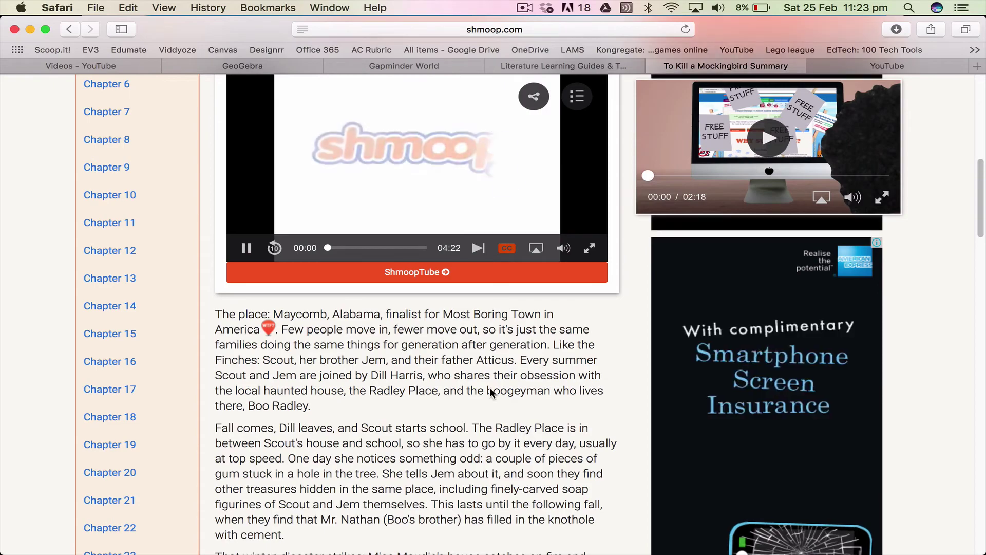
pyautogui.scroll(-2, 475, 411)
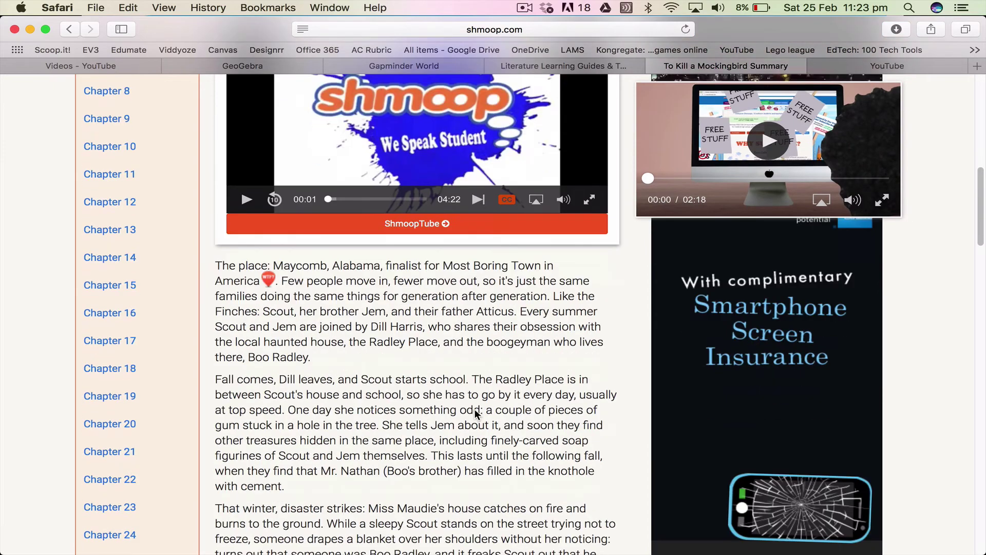
pyautogui.scroll(-15, 474, 413)
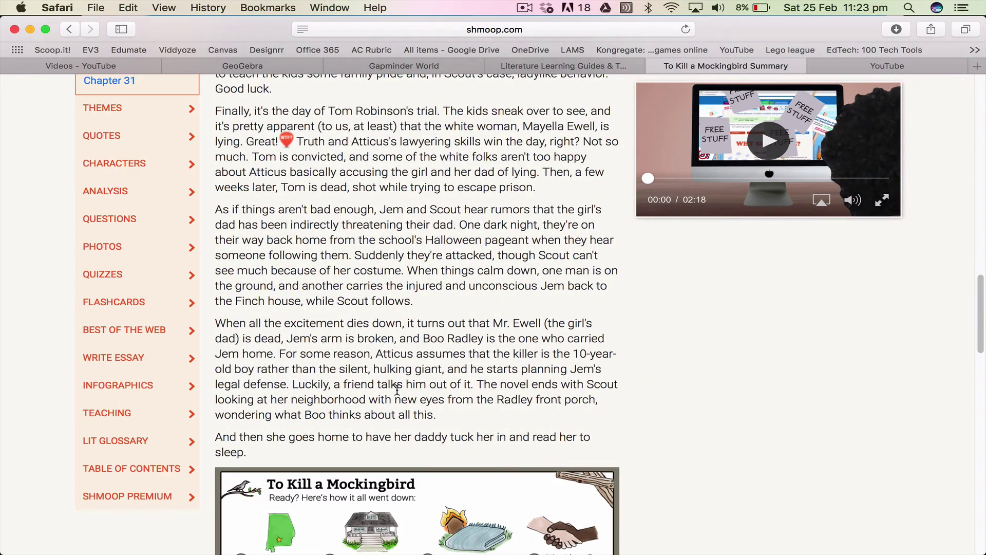
pyautogui.scroll(20, 397, 389)
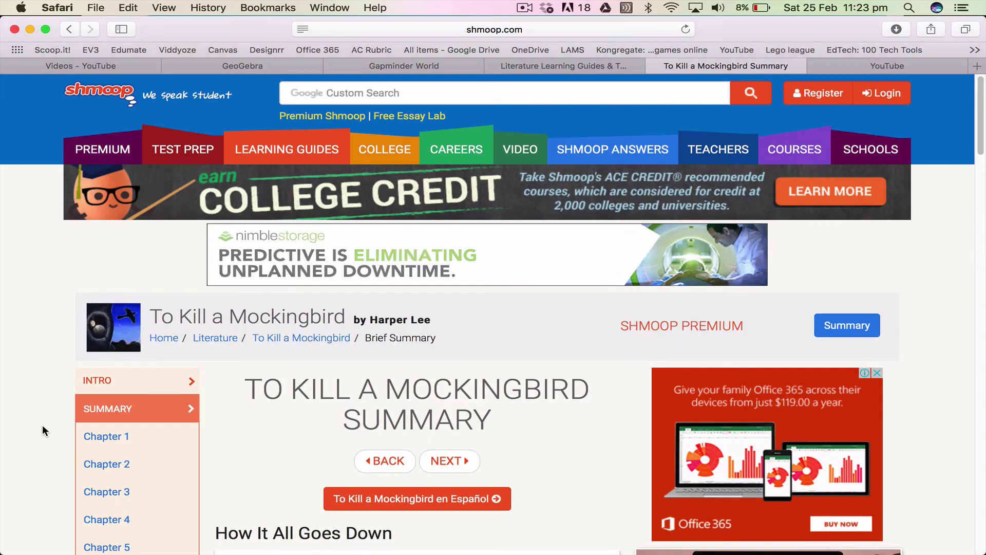
pyautogui.scroll(-20, 43, 429)
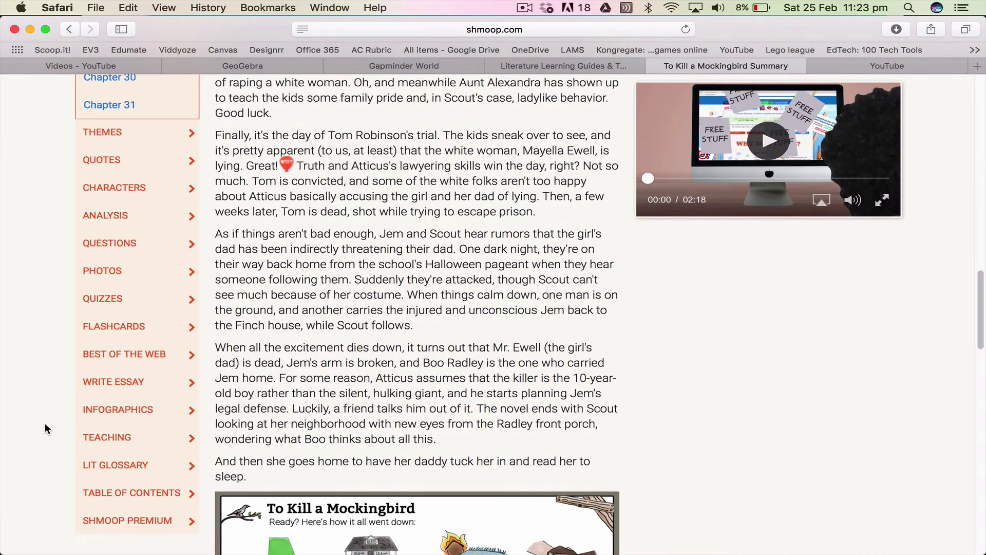
pyautogui.scroll(2, 44, 429)
# - Open the Themes page and scroll through the theme summaries
pyautogui.click(101, 202)
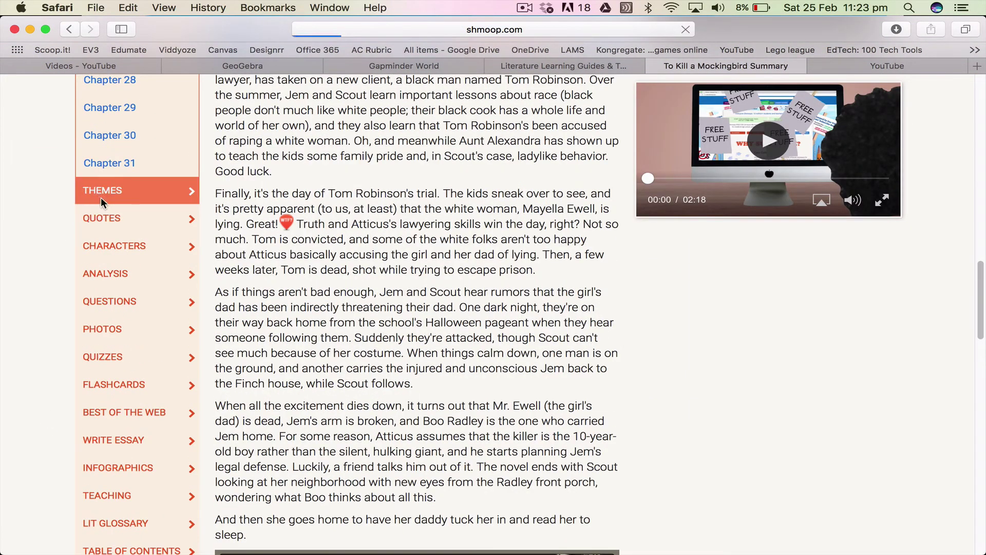
pyautogui.scroll(-10, 50, 408)
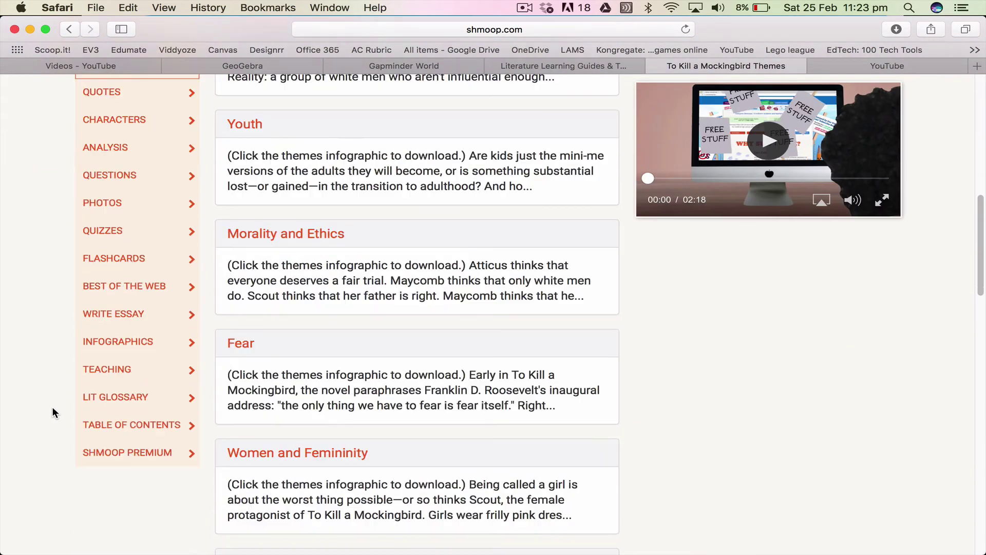
pyautogui.scroll(9, 55, 396)
pyautogui.scroll(-3, 56, 393)
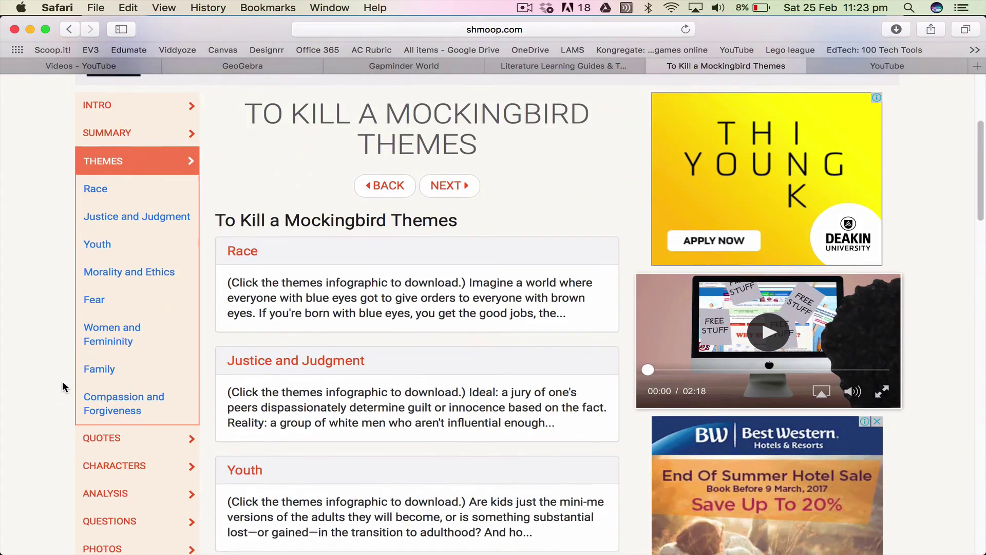
pyautogui.scroll(-8, 62, 383)
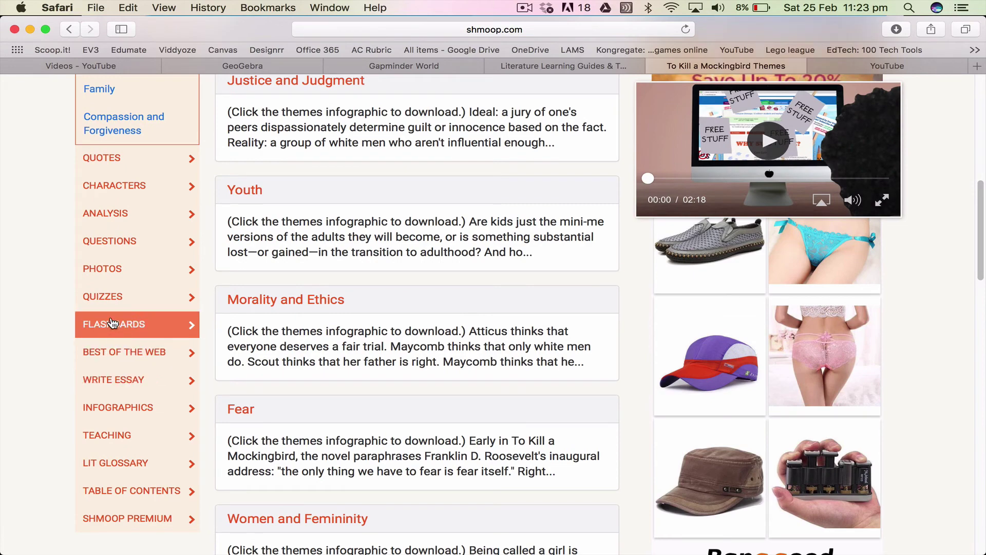
# - Open the novel's Infographics page and view the Plot infographic
pyautogui.click(109, 409)
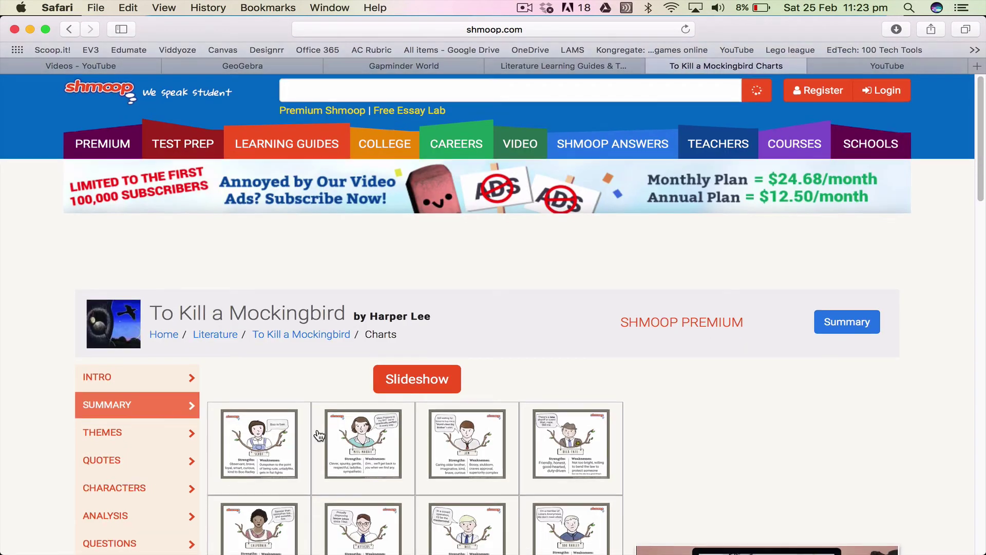
pyautogui.scroll(-10, 319, 435)
pyautogui.scroll(3, 352, 416)
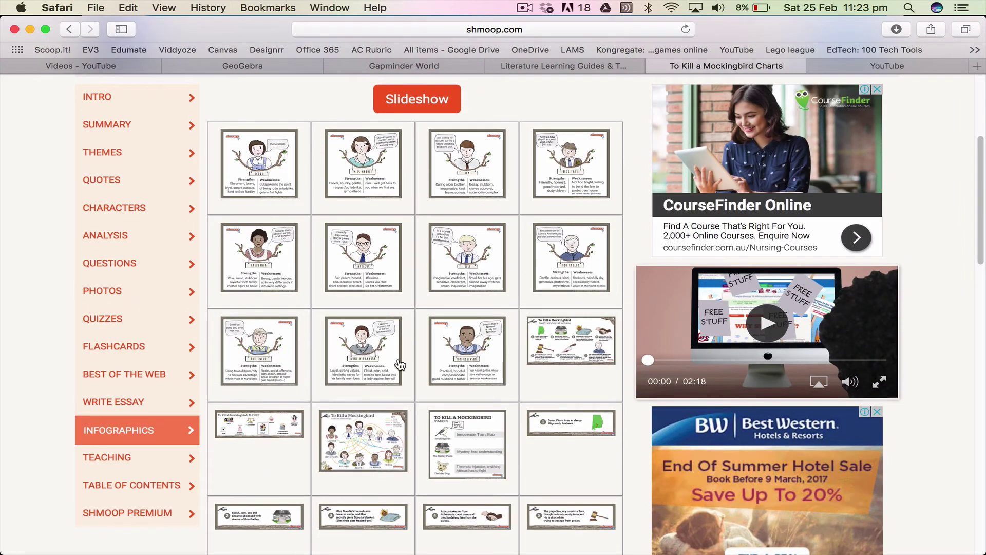
pyautogui.click(554, 343)
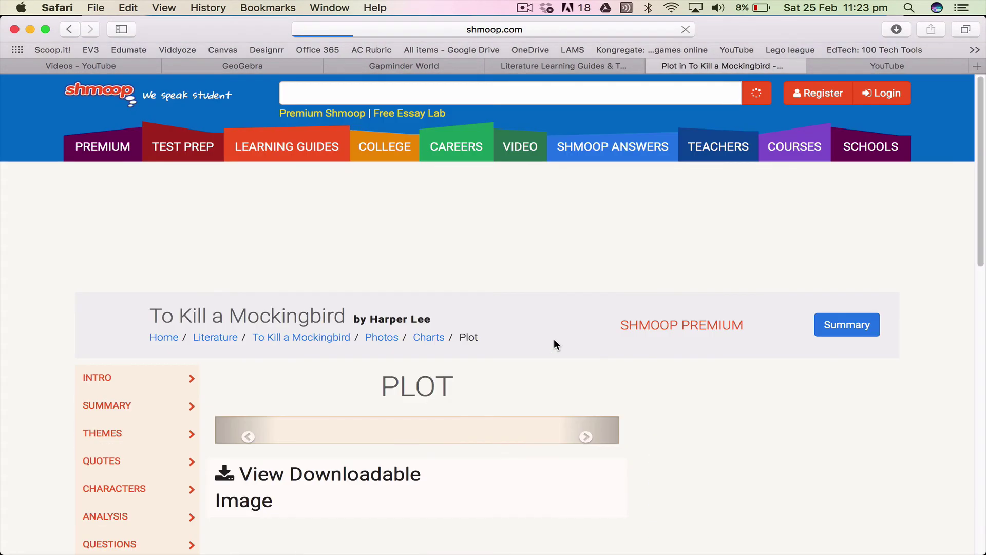
pyautogui.scroll(-5, 554, 338)
pyautogui.scroll(-5, 359, 312)
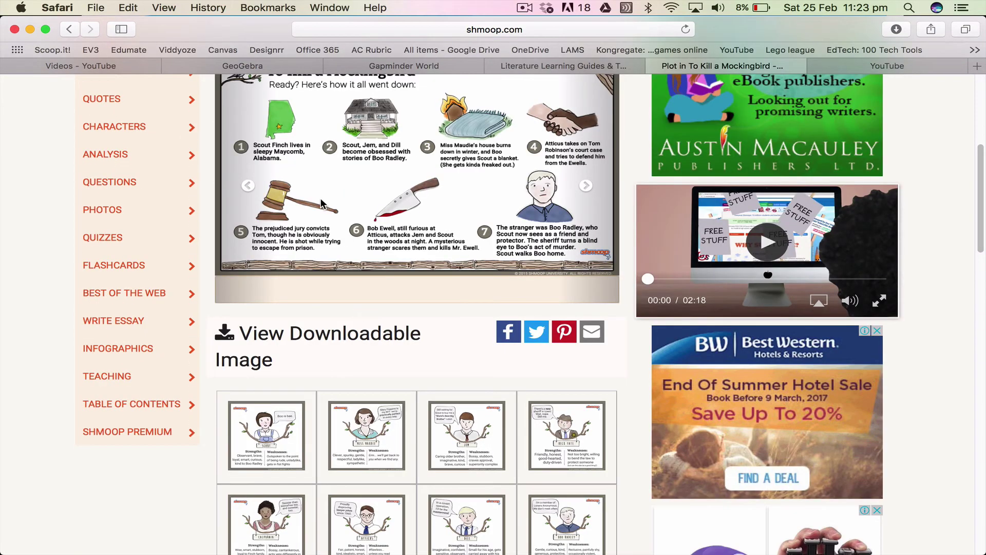
pyautogui.scroll(3, 318, 216)
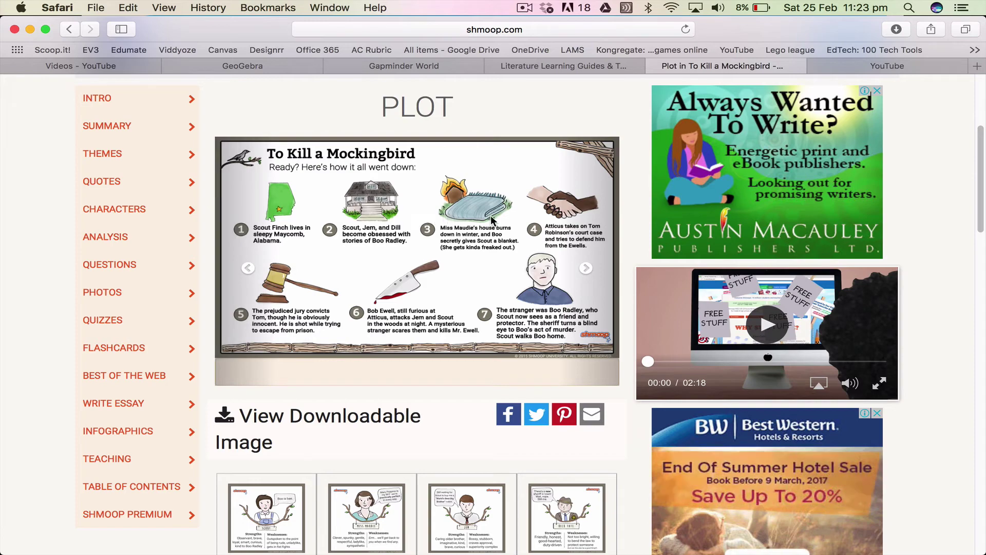
pyautogui.scroll(-8, 443, 306)
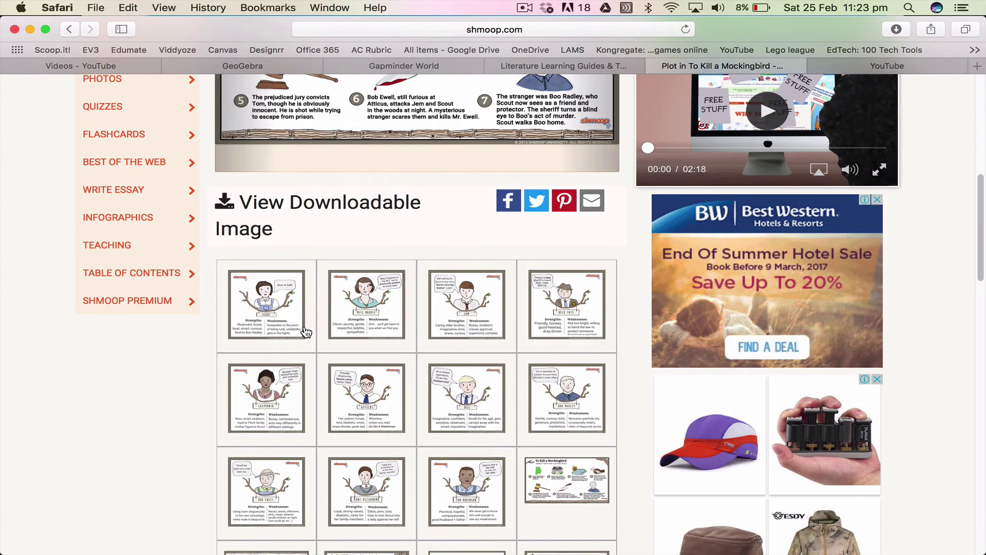
pyautogui.scroll(7, 349, 331)
pyautogui.scroll(-1, 397, 330)
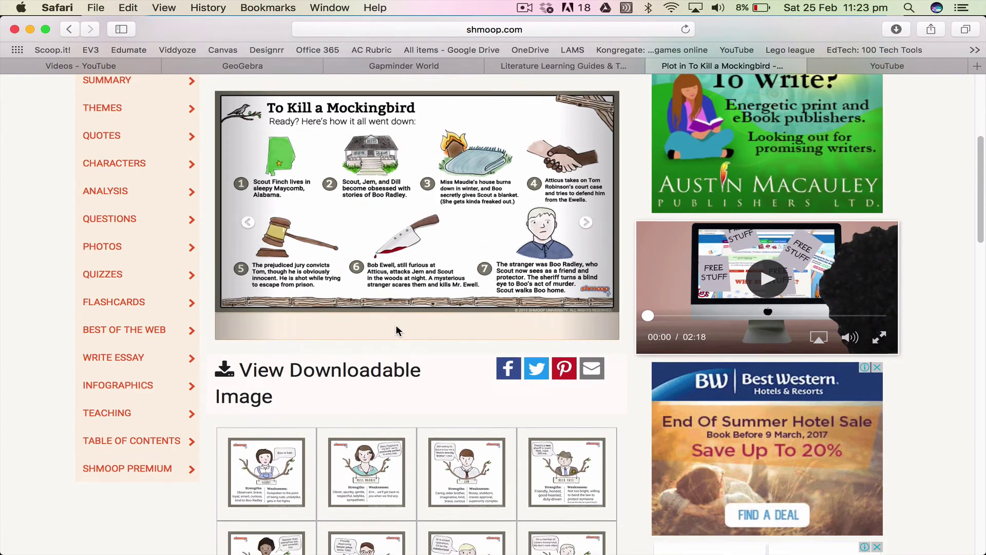
pyautogui.scroll(-8, 397, 330)
# - Open the Scout character infographic and dismiss the low battery alert
pyautogui.click(270, 271)
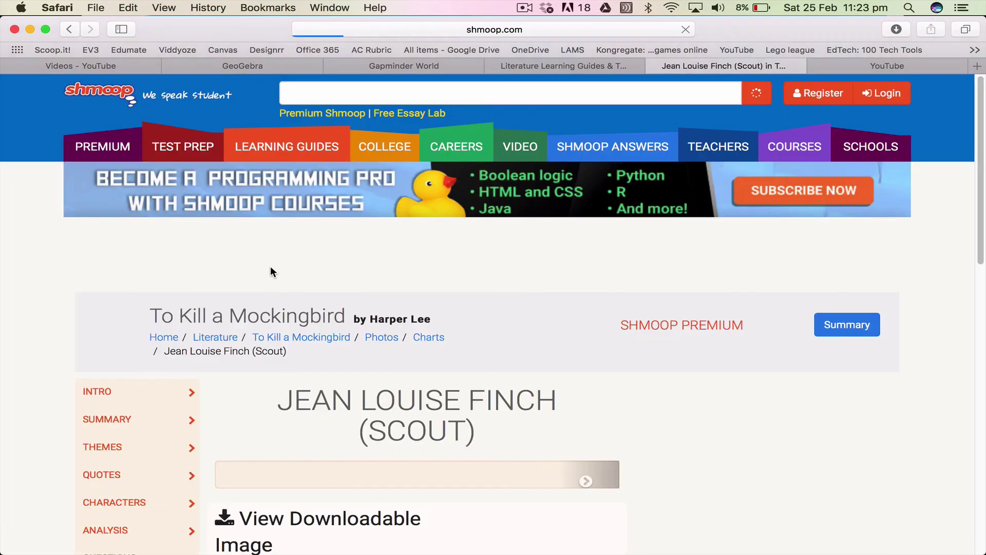
pyautogui.scroll(-2, 359, 348)
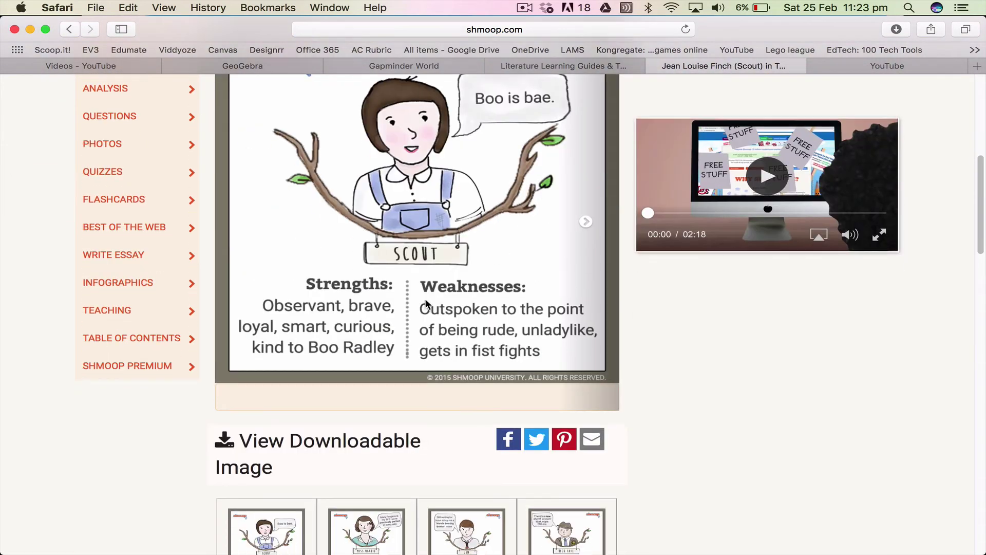
pyautogui.scroll(3, 421, 295)
pyautogui.click(955, 51)
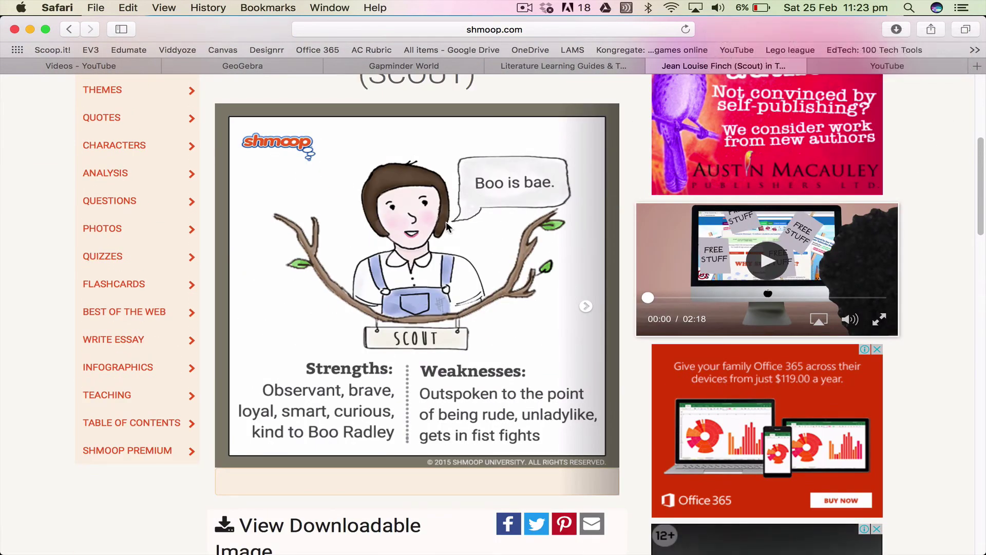
pyautogui.scroll(10, 414, 302)
pyautogui.scroll(-10, 414, 303)
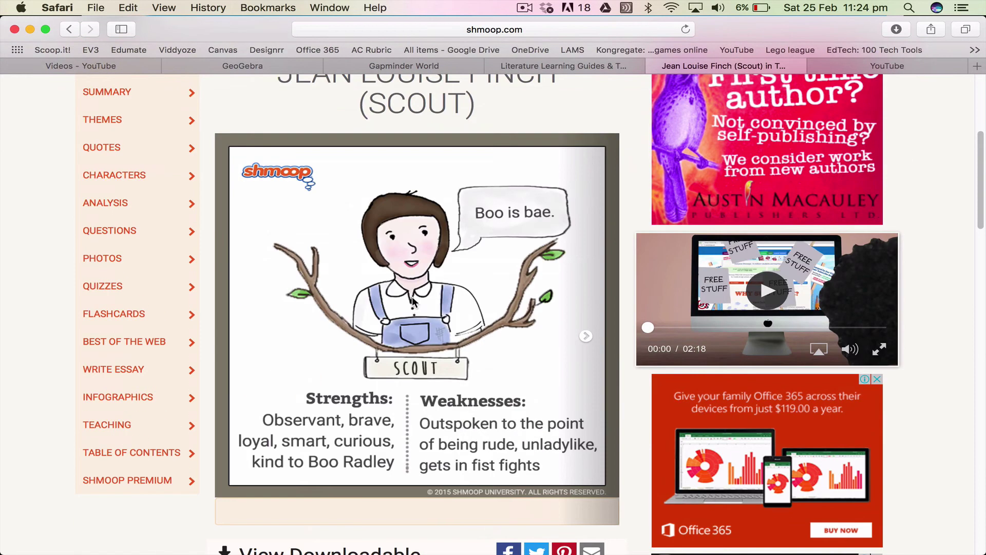
pyautogui.scroll(10, 398, 325)
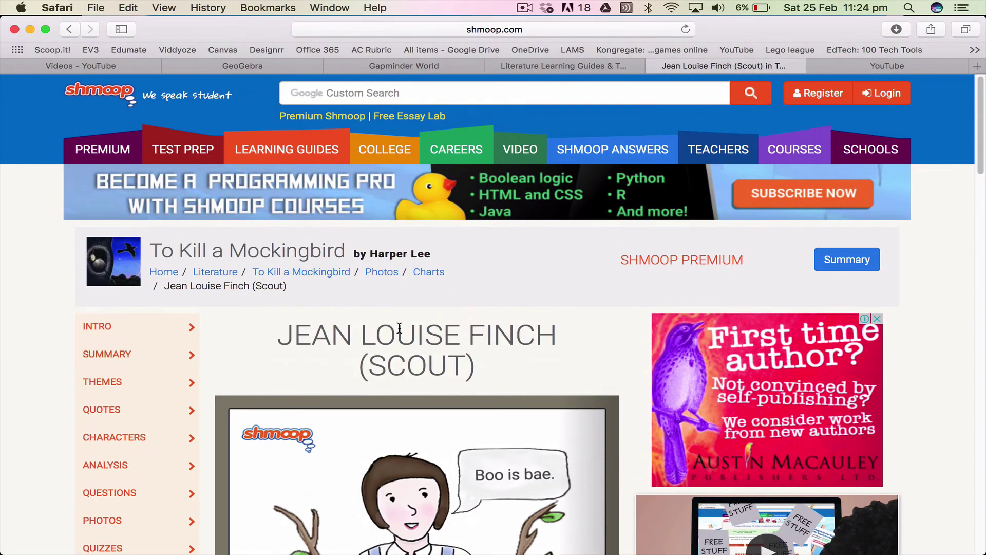
pyautogui.scroll(-8, 205, 318)
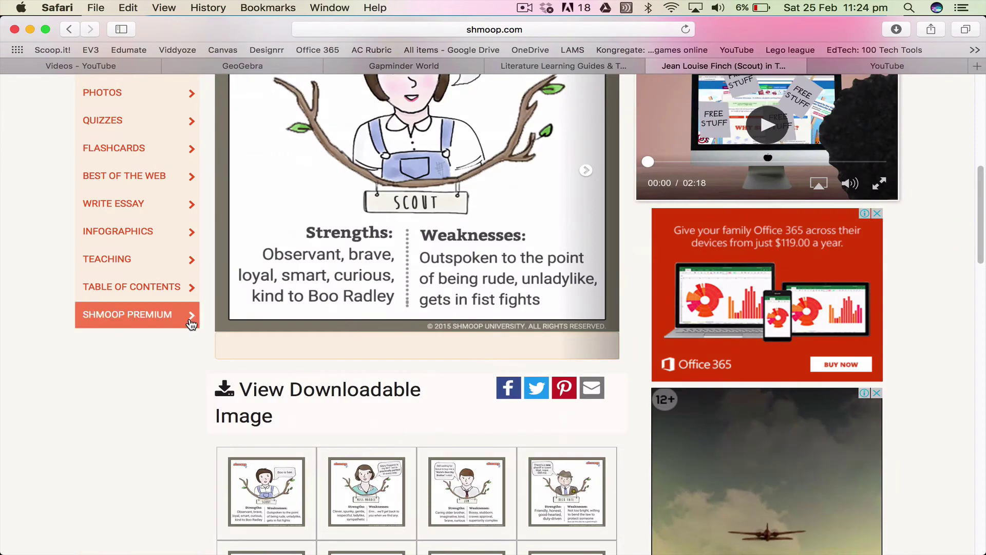
pyautogui.scroll(3, 110, 226)
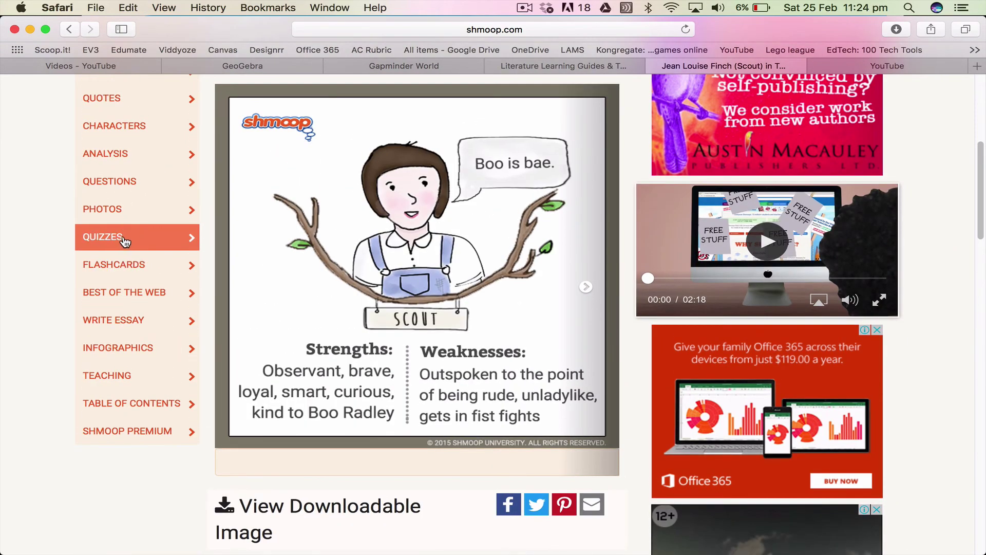
# - Open the Questions page and scroll to the seven numbered study questions
pyautogui.click(122, 191)
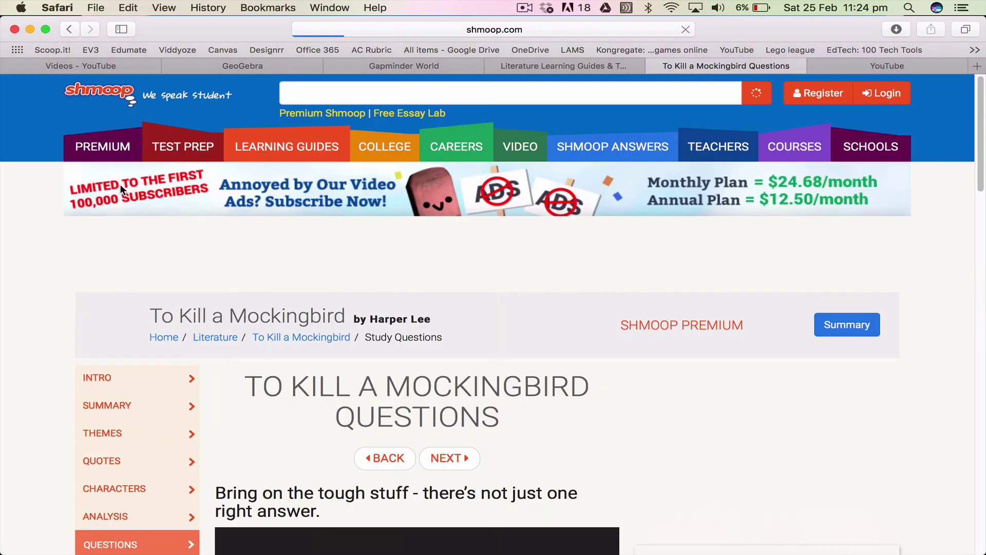
pyautogui.scroll(-10, 328, 380)
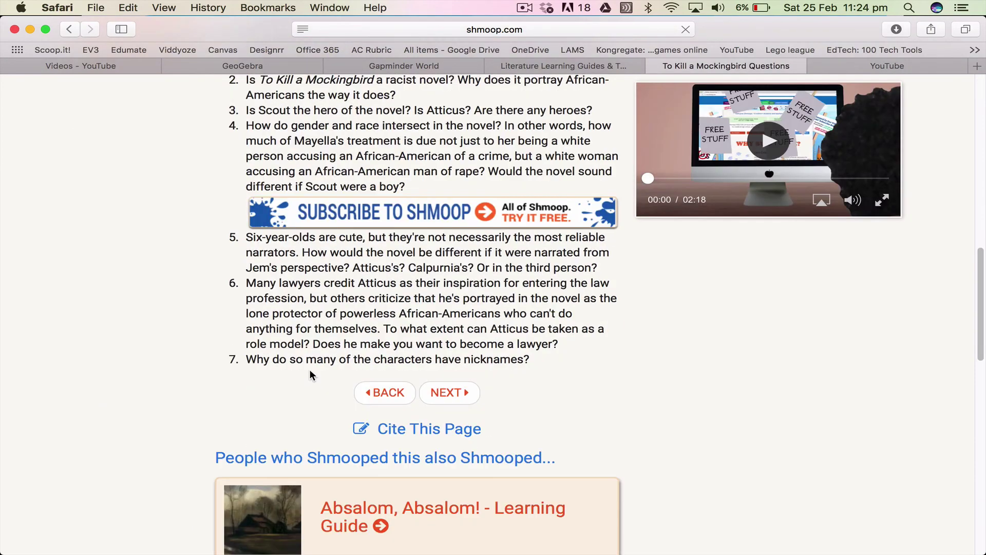
pyautogui.scroll(-2, 311, 373)
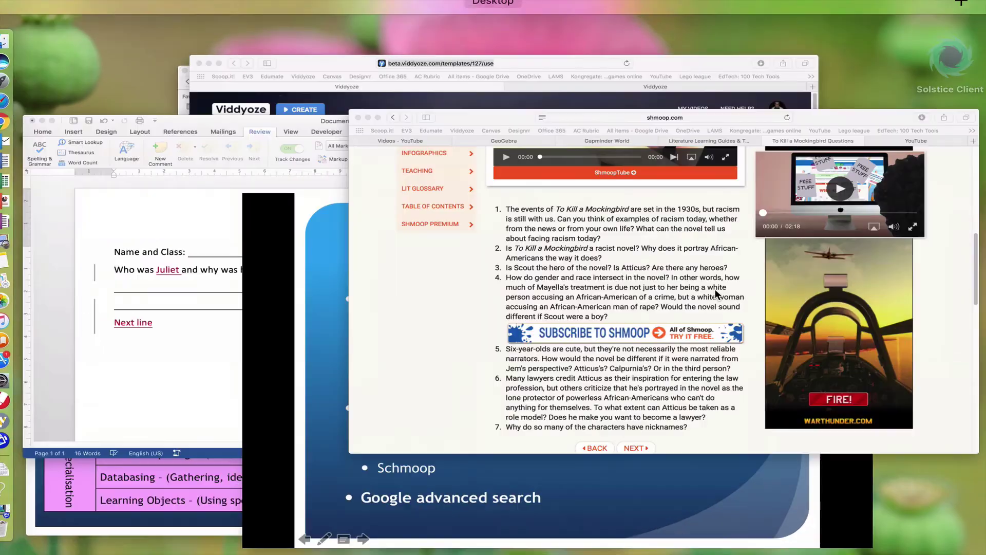
# - Search 'google advanced' from Safari's address bar to reach Google Advanced Search
pyautogui.click(567, 24)
pyautogui.press('BackSpace')
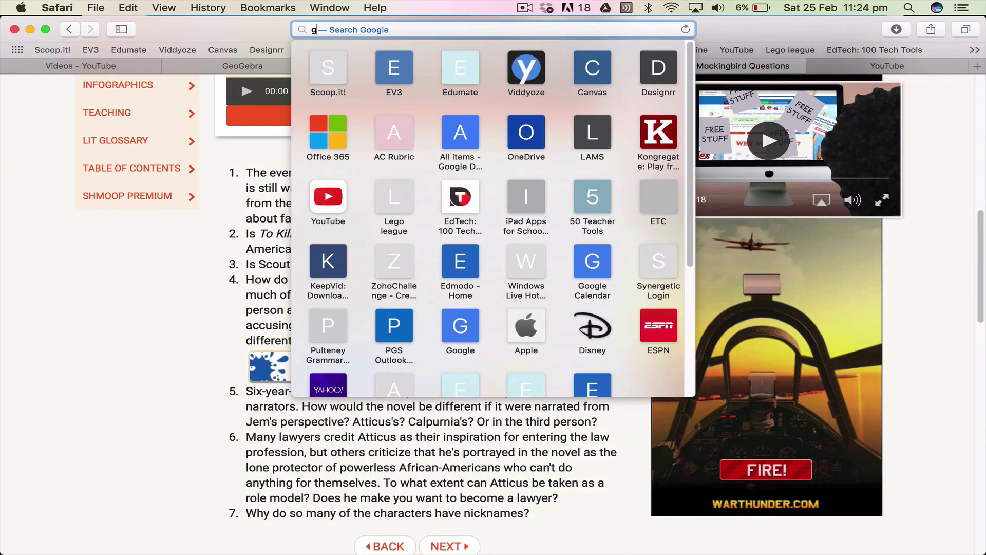
pyautogui.write('google')
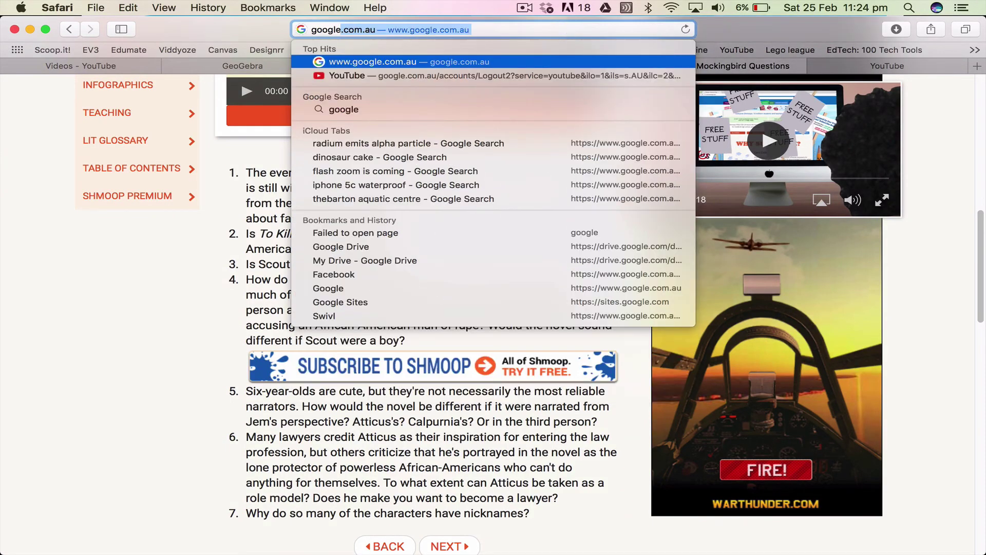
pyautogui.write(' advancc')
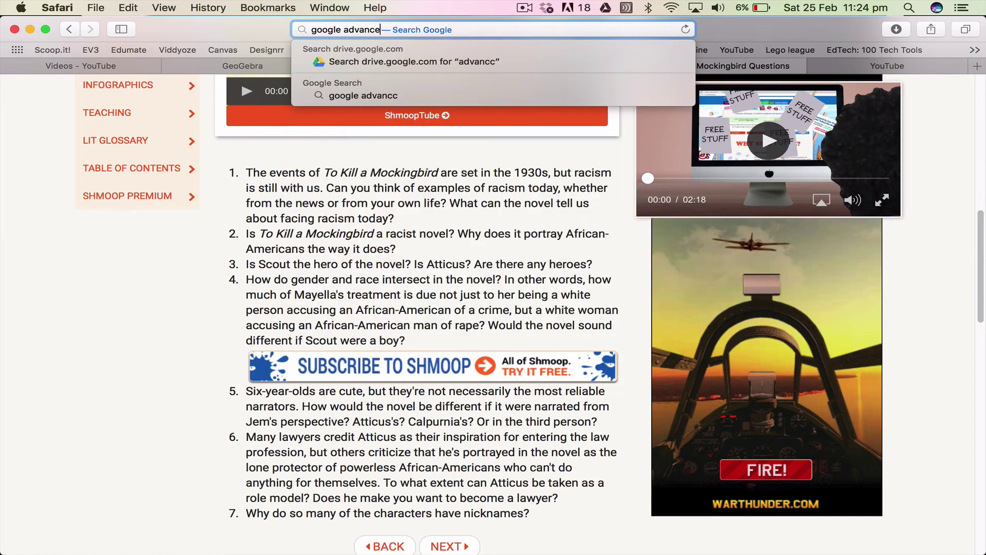
pyautogui.write('d')
pyautogui.press('Return')
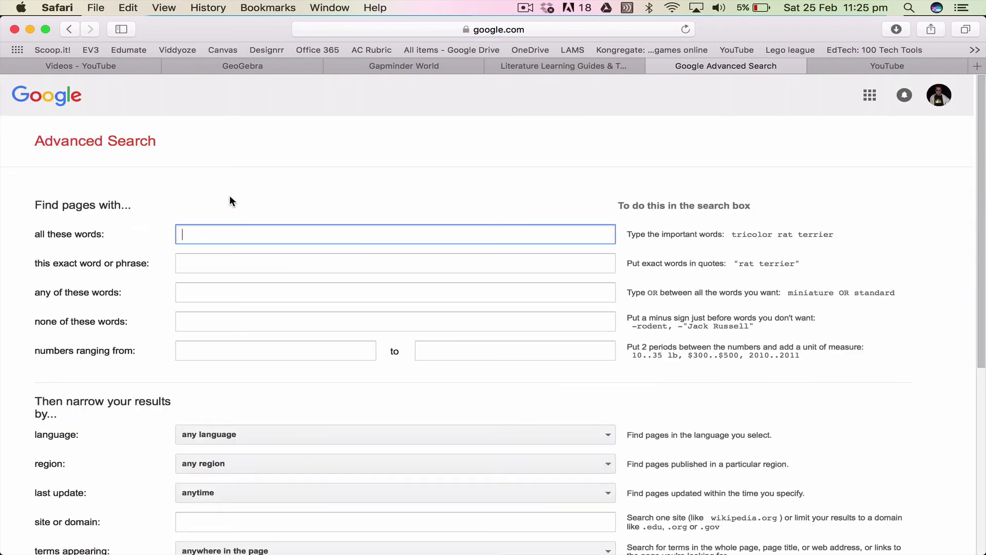
# - Run an advanced search for 'african mountains' limited to Microsoft Powerpoint (.ppt) files
pyautogui.write('african mountains')
pyautogui.scroll(-5, 226, 245)
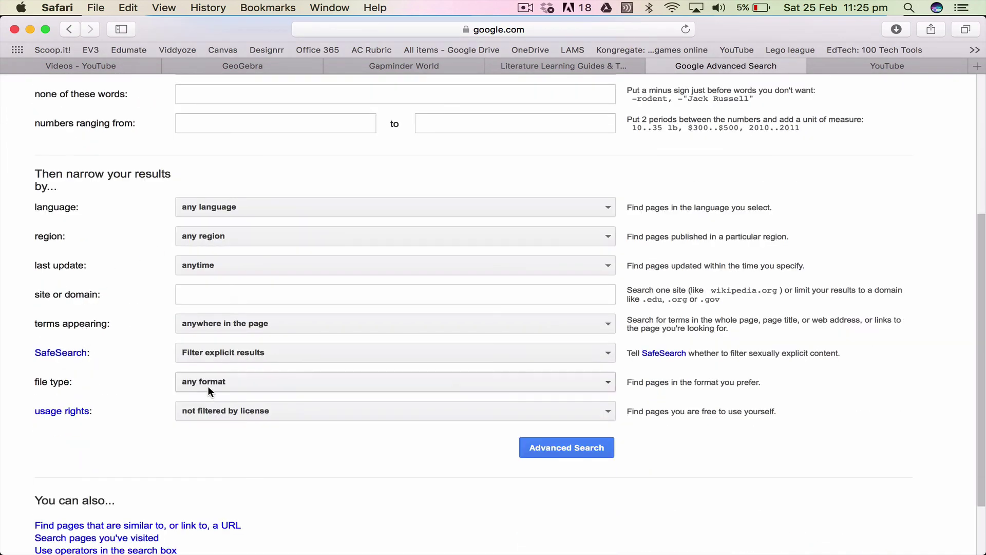
pyautogui.click(608, 387)
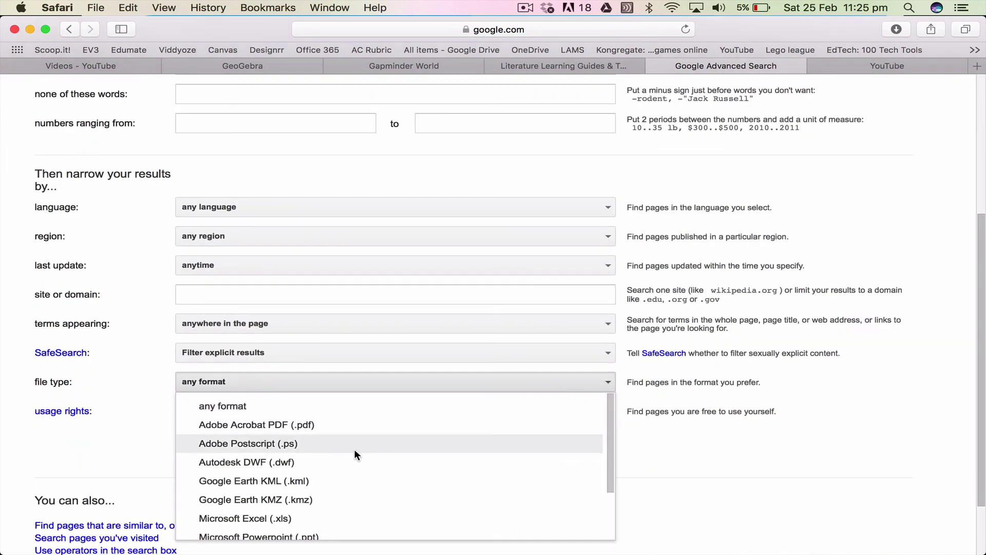
pyautogui.scroll(-3, 307, 486)
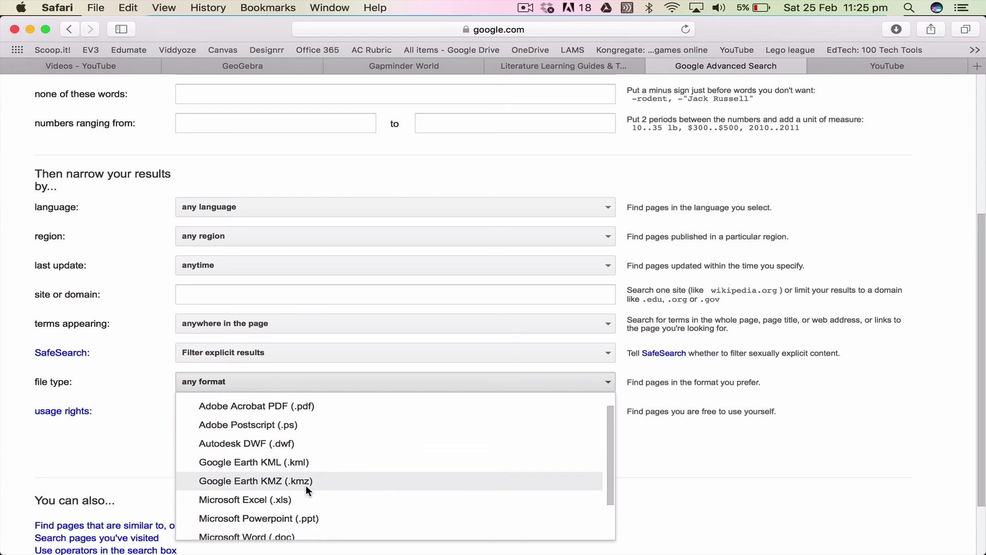
pyautogui.click(304, 504)
pyautogui.click(591, 448)
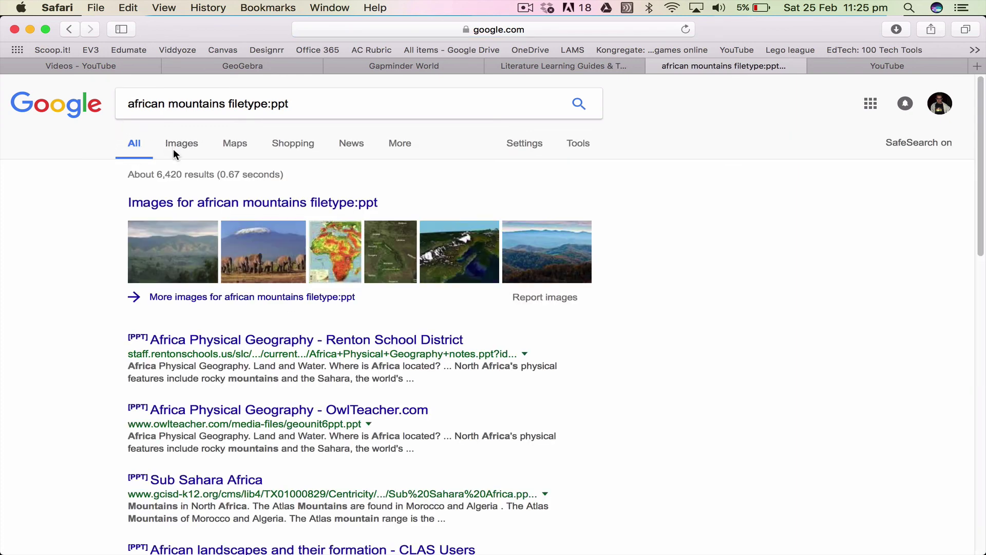
# - Scroll through the PowerPoint results, such as 'Africa Physical Geography' and 'Sub Sahara Africa'
pyautogui.scroll(-5, 236, 352)
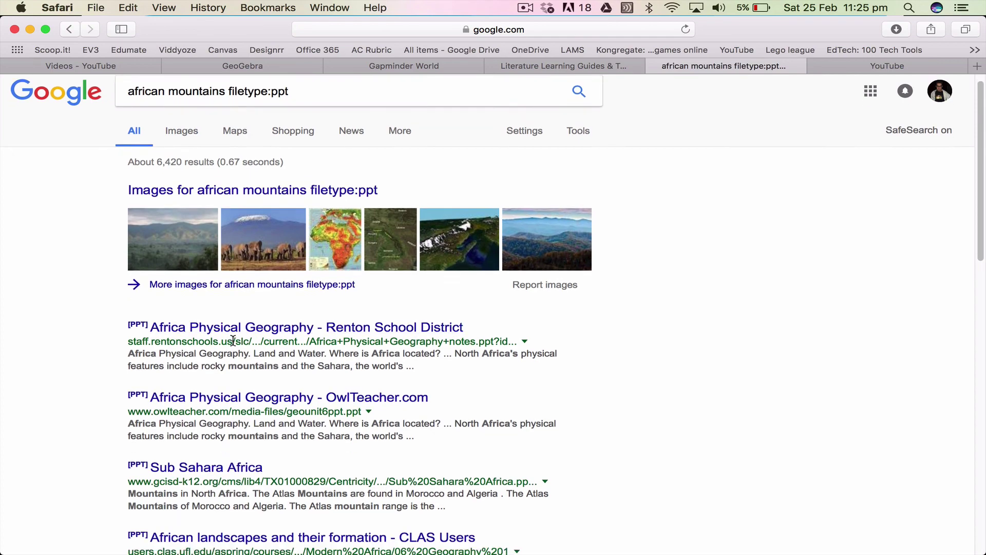
pyautogui.scroll(5, 208, 377)
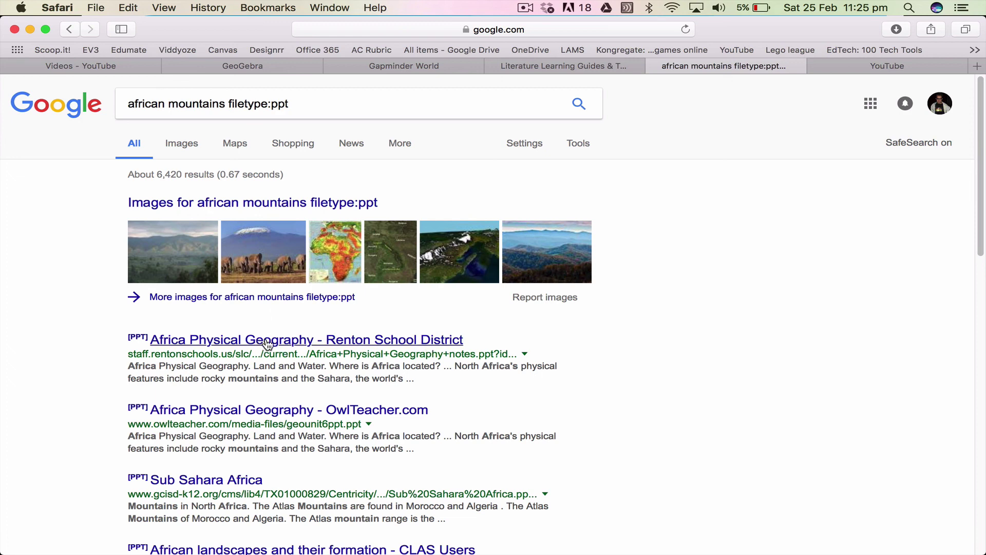
pyautogui.scroll(-1, 234, 403)
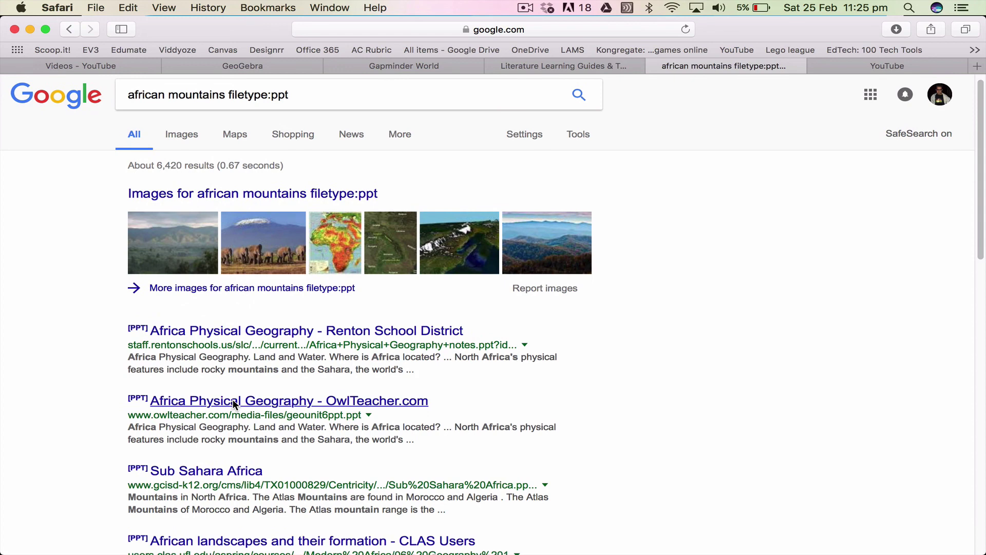